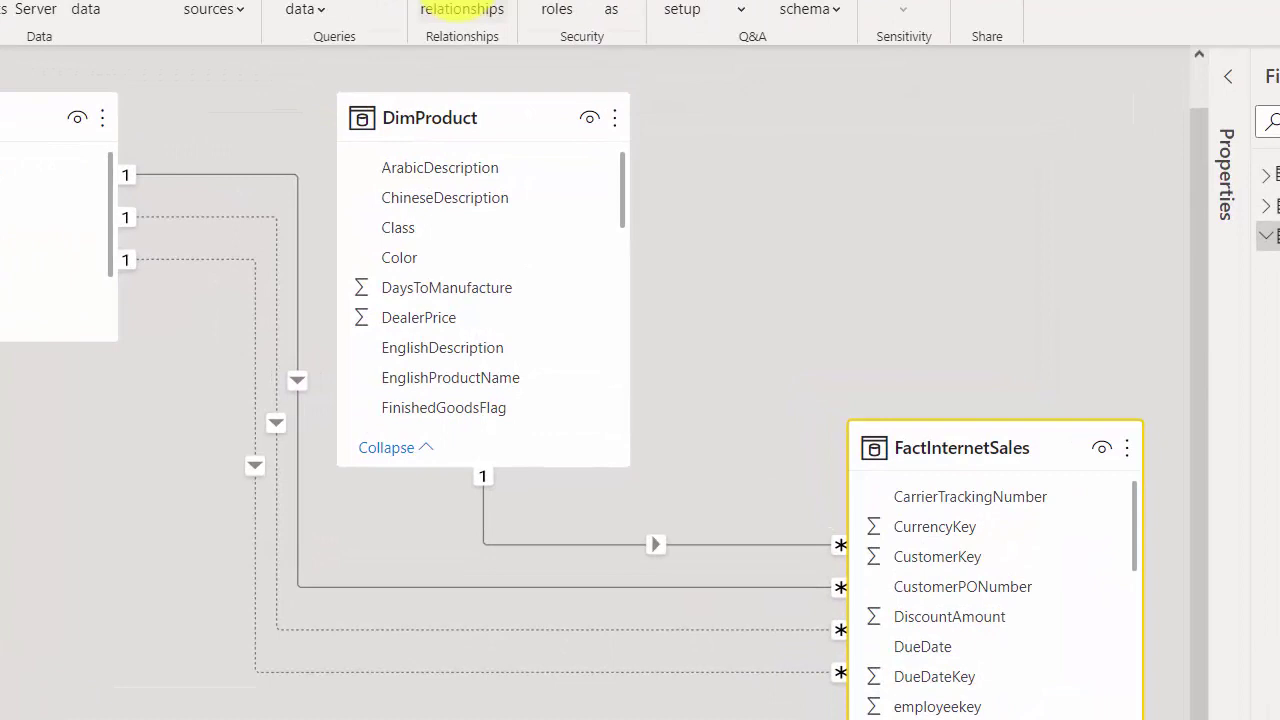
# Review the model relationships, then compare the single-table report with the Reuse Date Dimension report
pyautogui.click(462, 9)
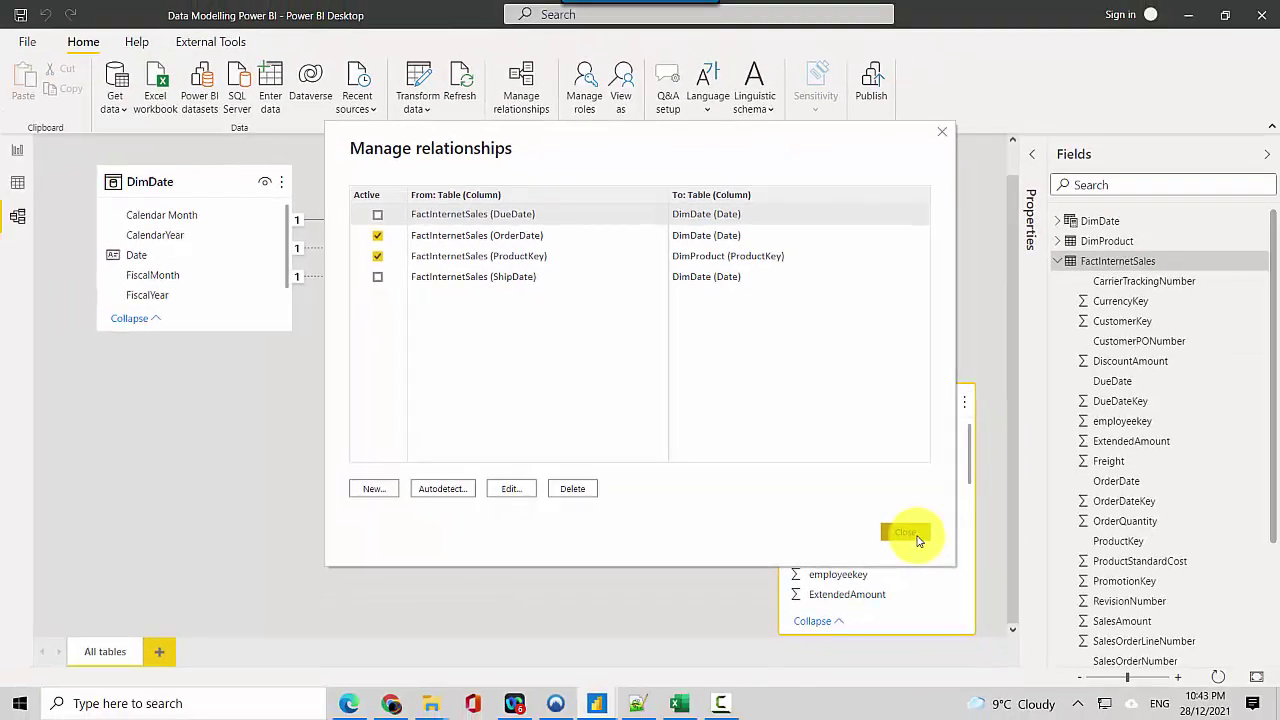
pyautogui.click(1038, 643)
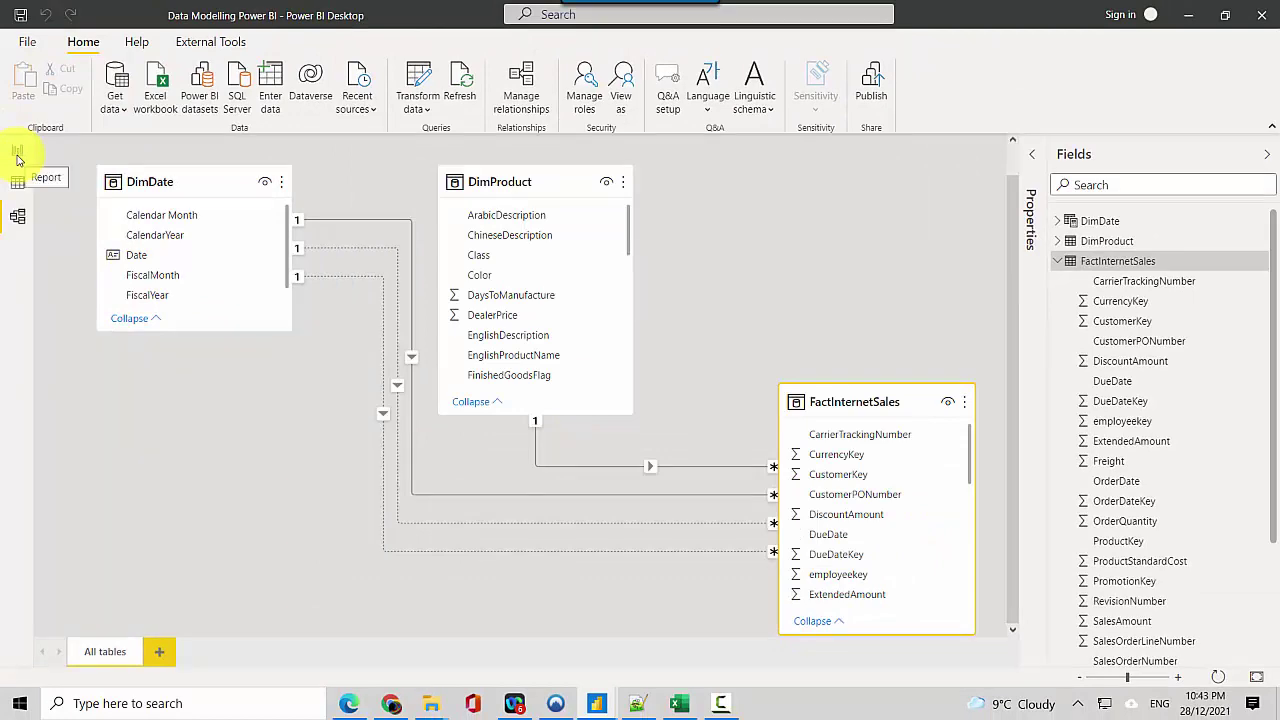
pyautogui.click(17, 152)
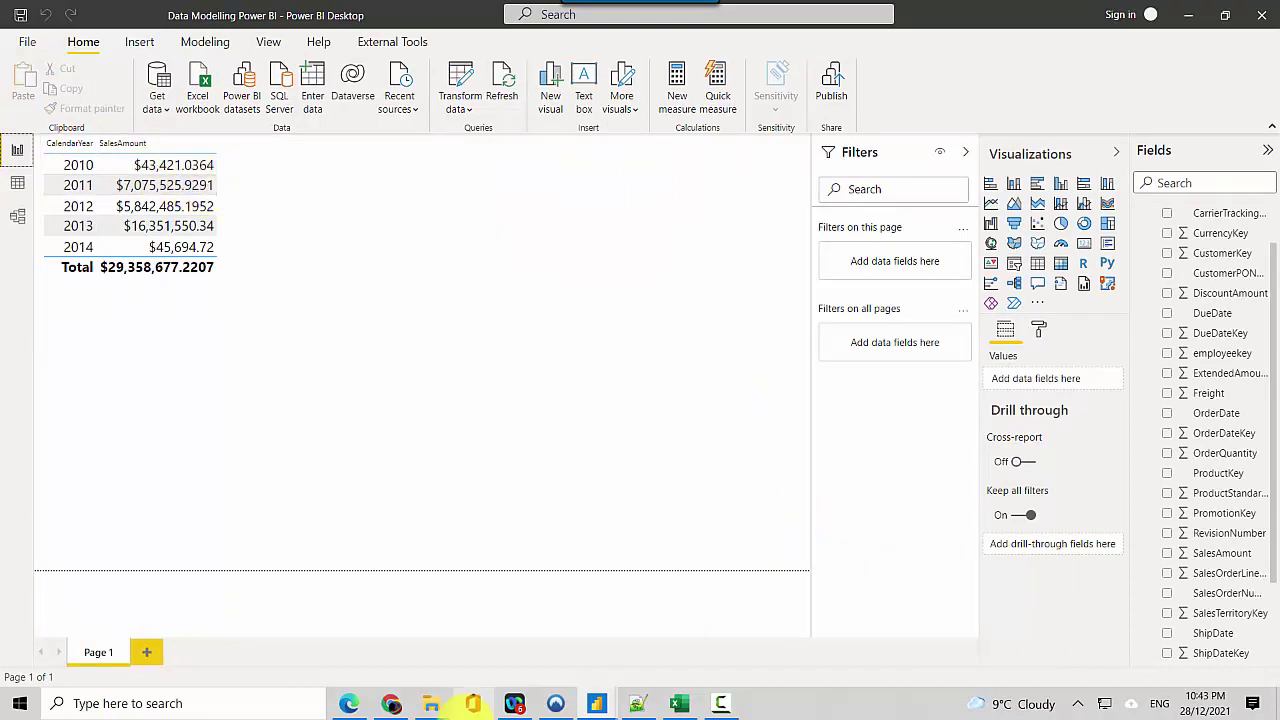
pyautogui.moveTo(610, 710)
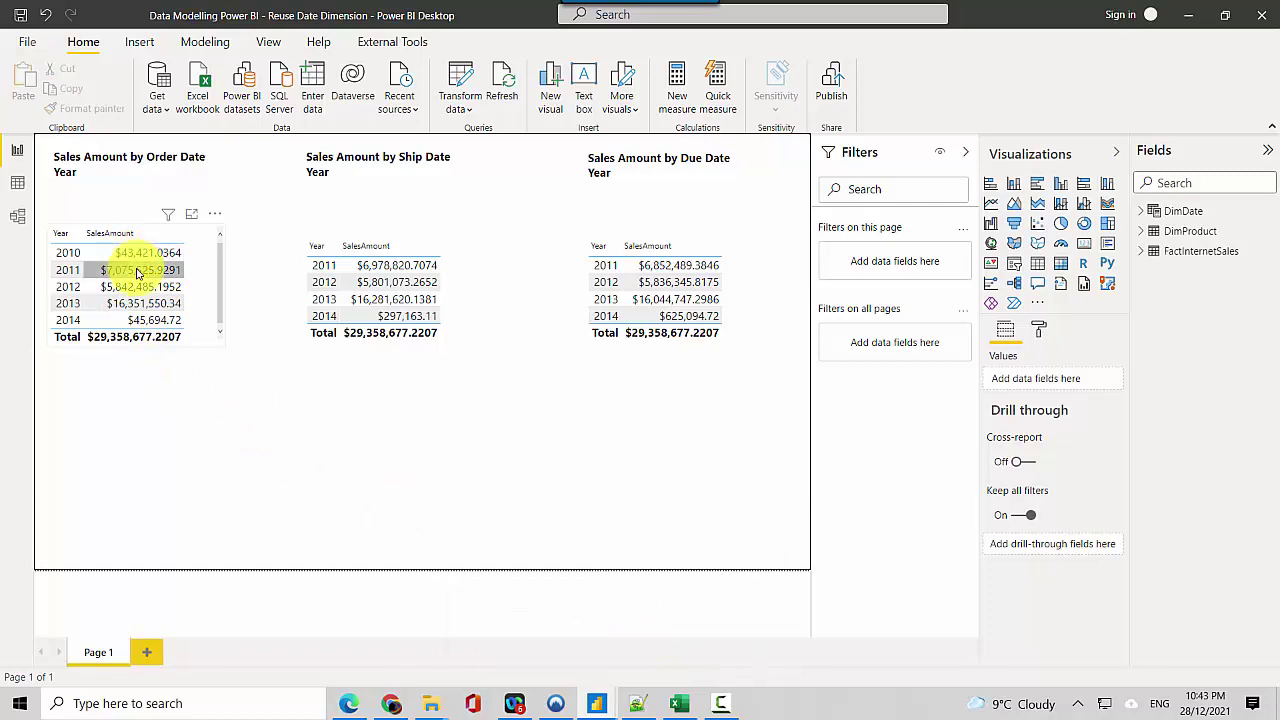
pyautogui.hotkey('alt', 'Tab')
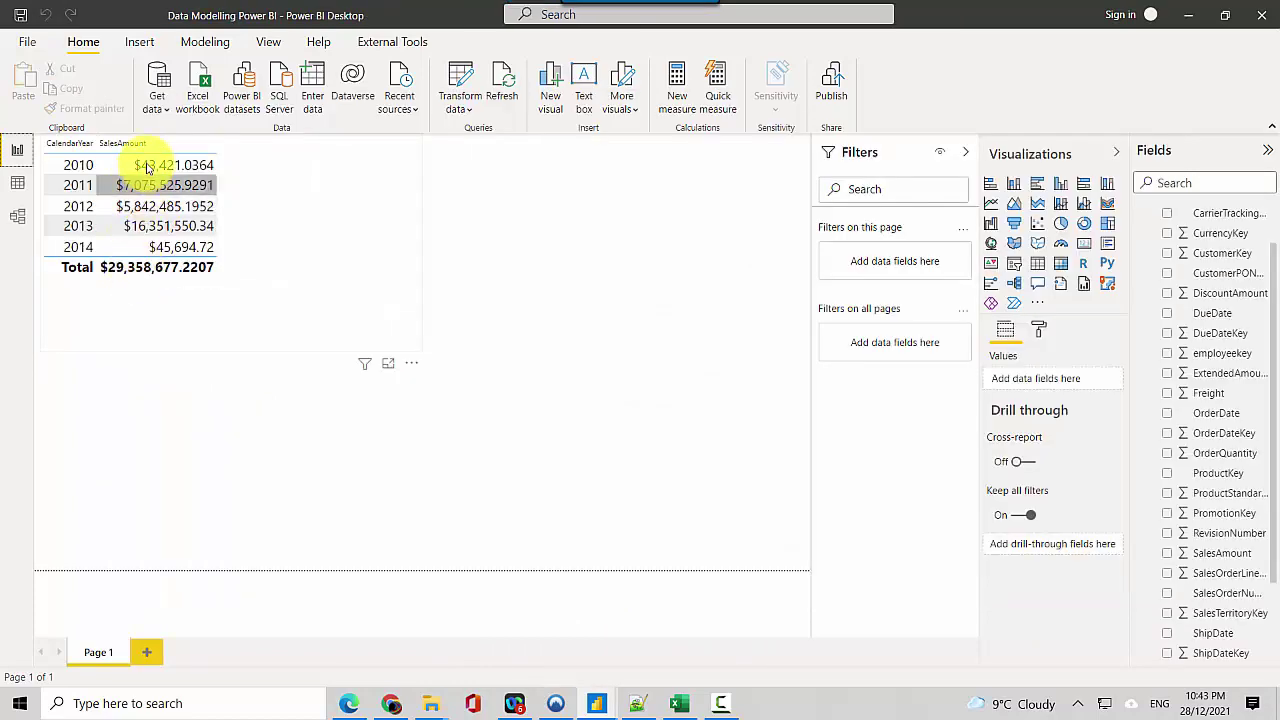
pyautogui.hotkey('alt', 'Tab')
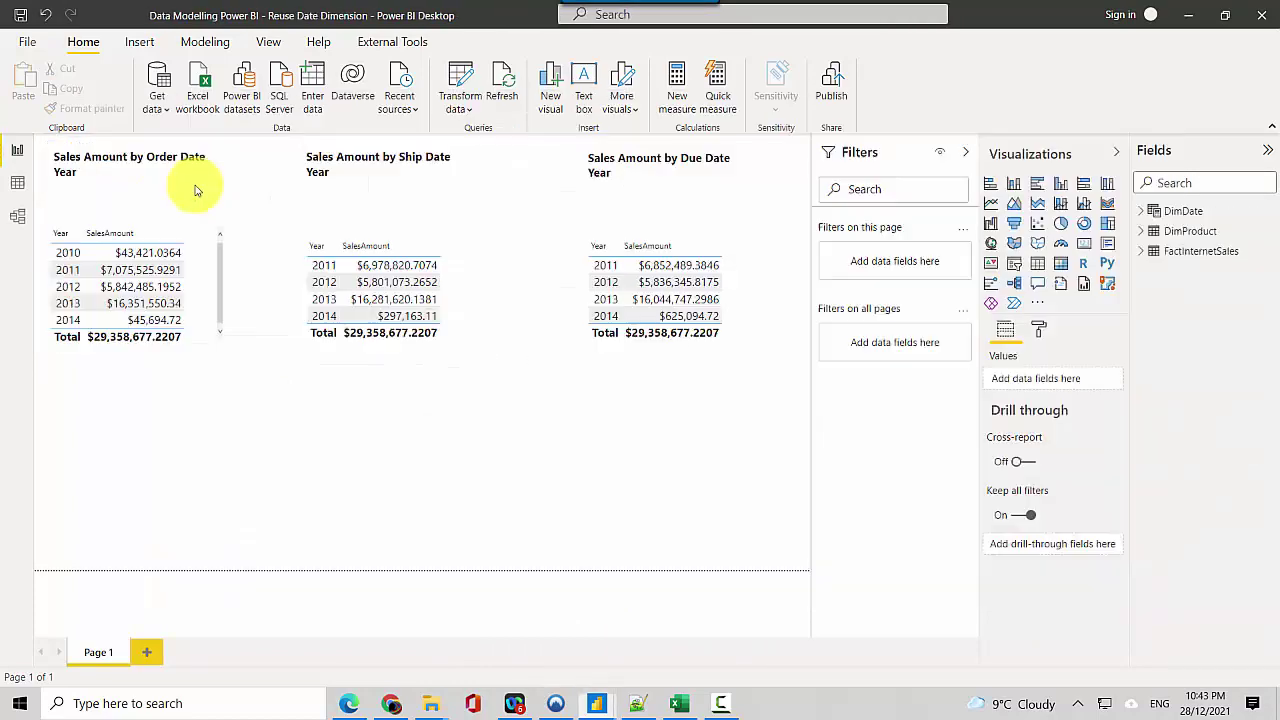
pyautogui.hotkey('alt', 'Tab')
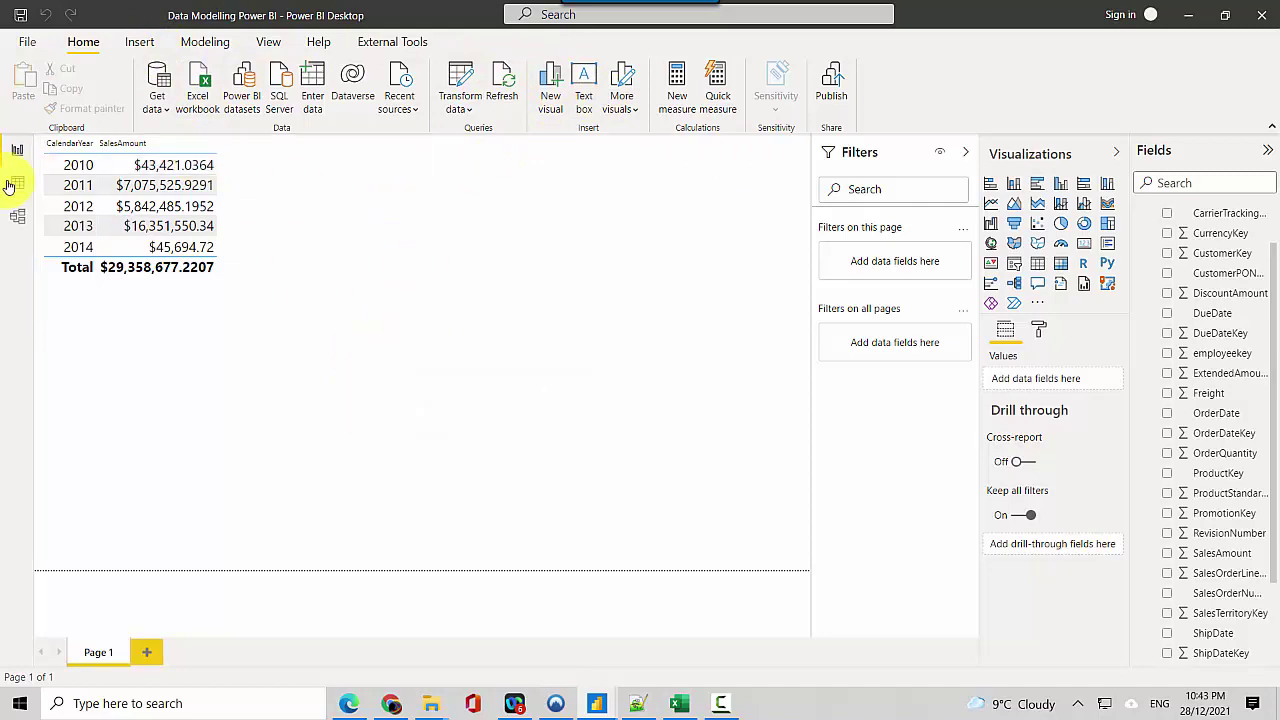
# In Model view, make FactInternetSales (DueDate) to DimDate the active relationship
pyautogui.click(17, 216)
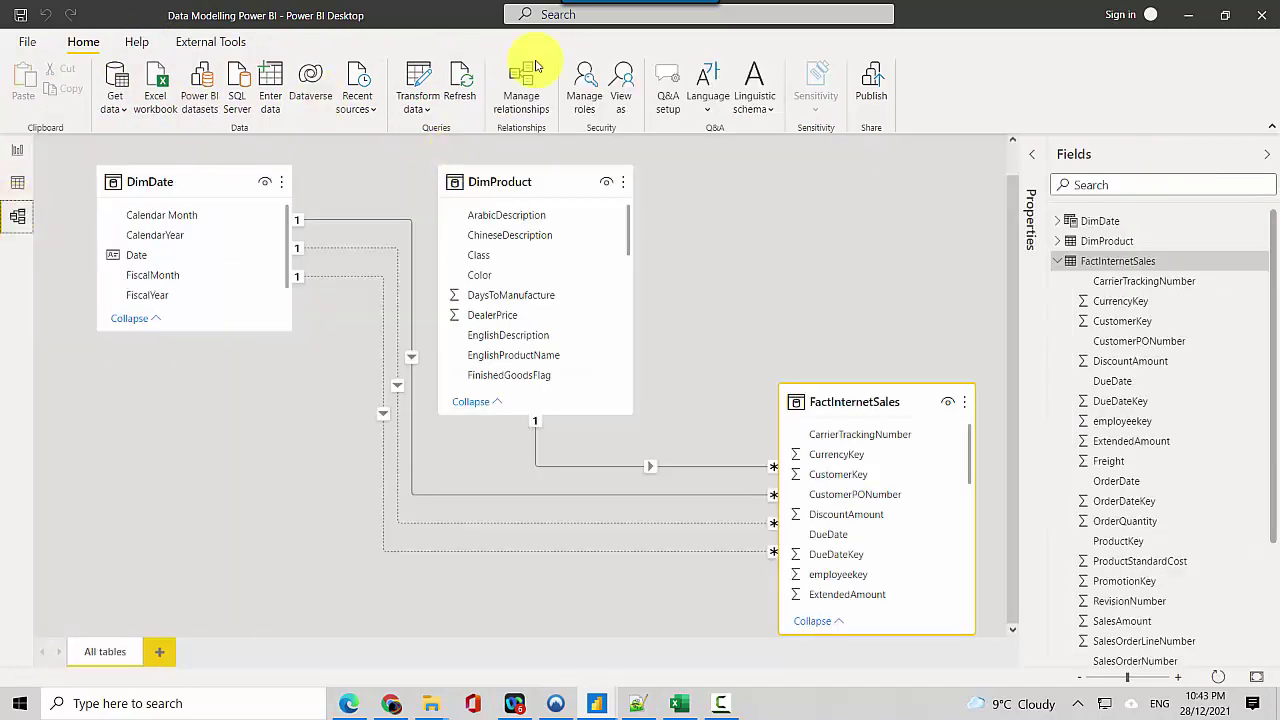
pyautogui.click(510, 103)
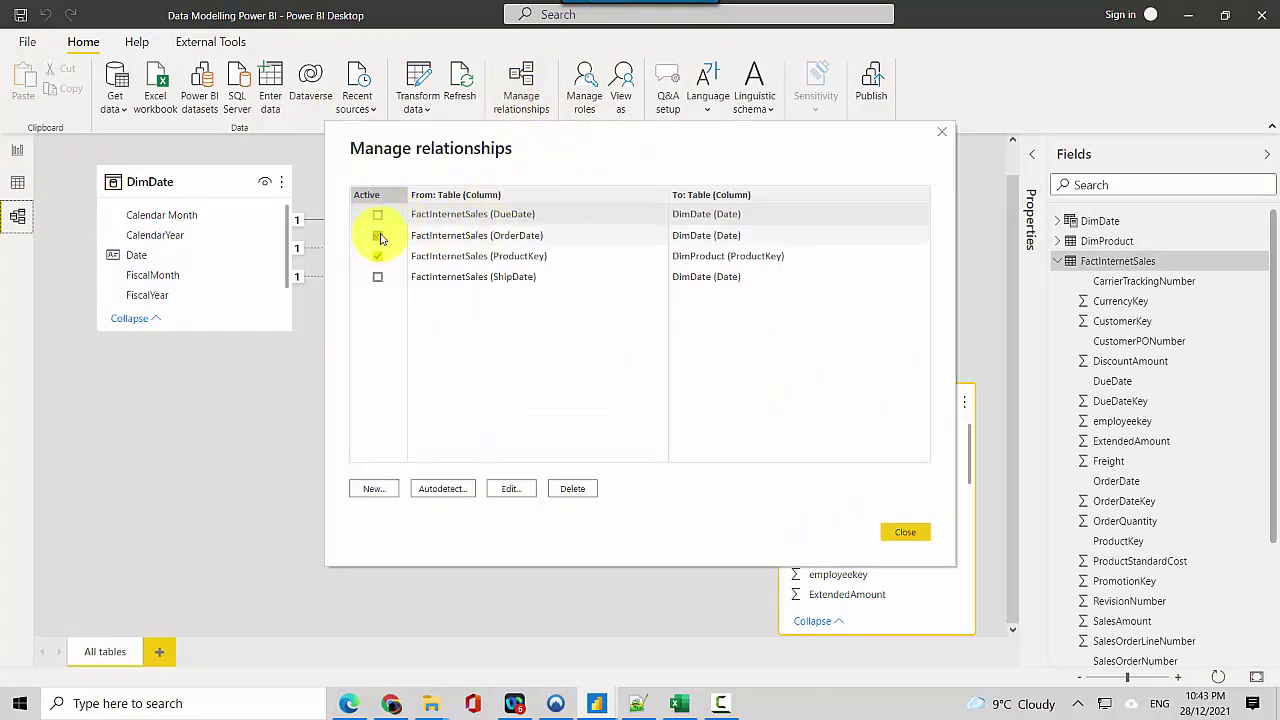
pyautogui.click(377, 216)
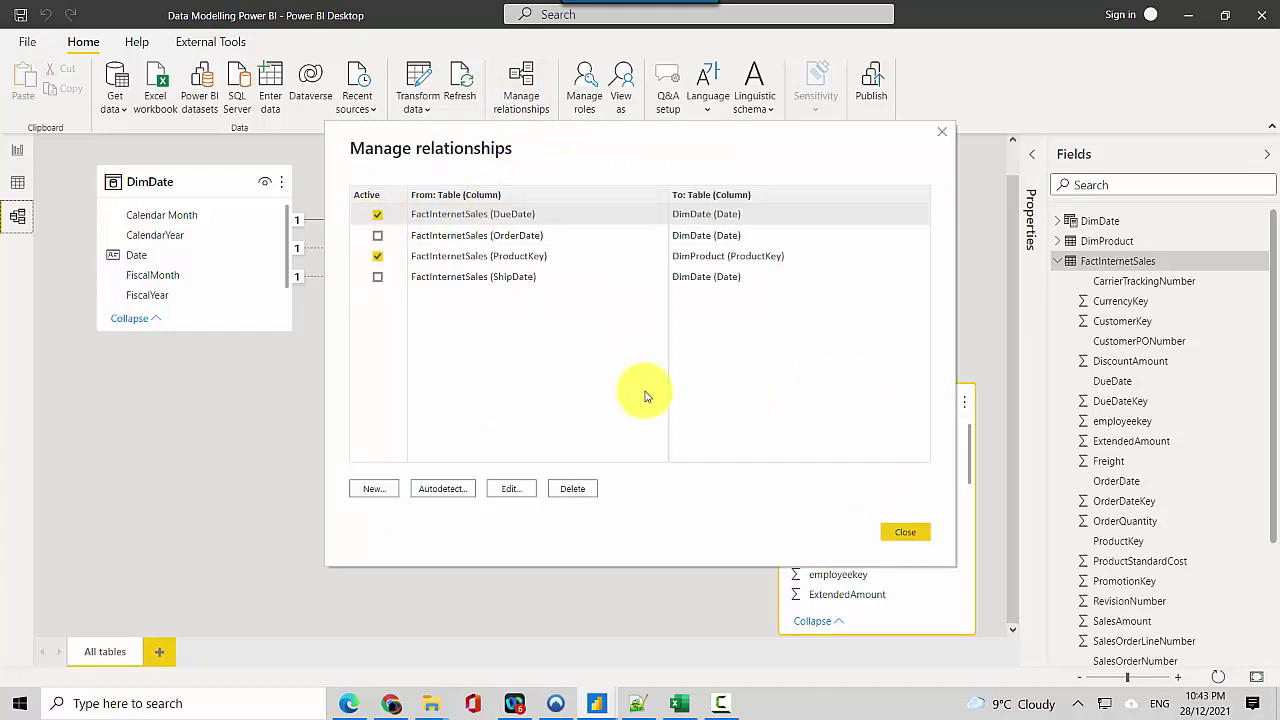
pyautogui.click(903, 532)
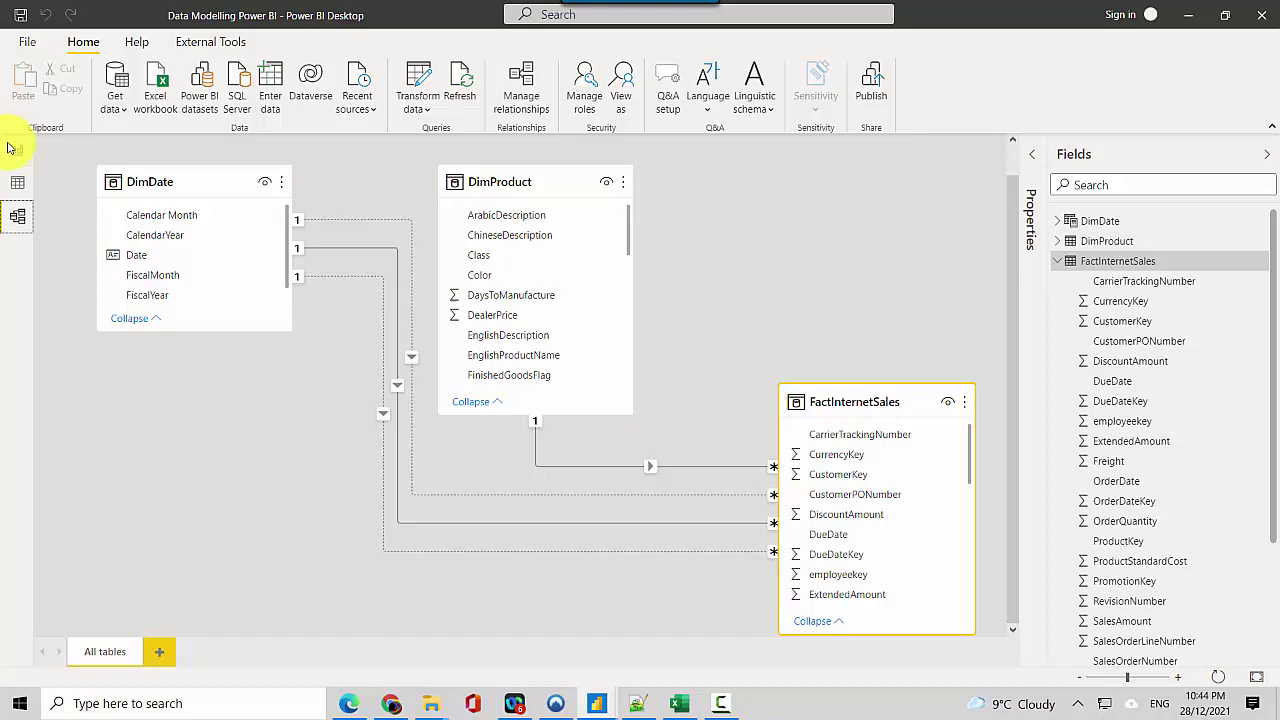
pyautogui.click(14, 149)
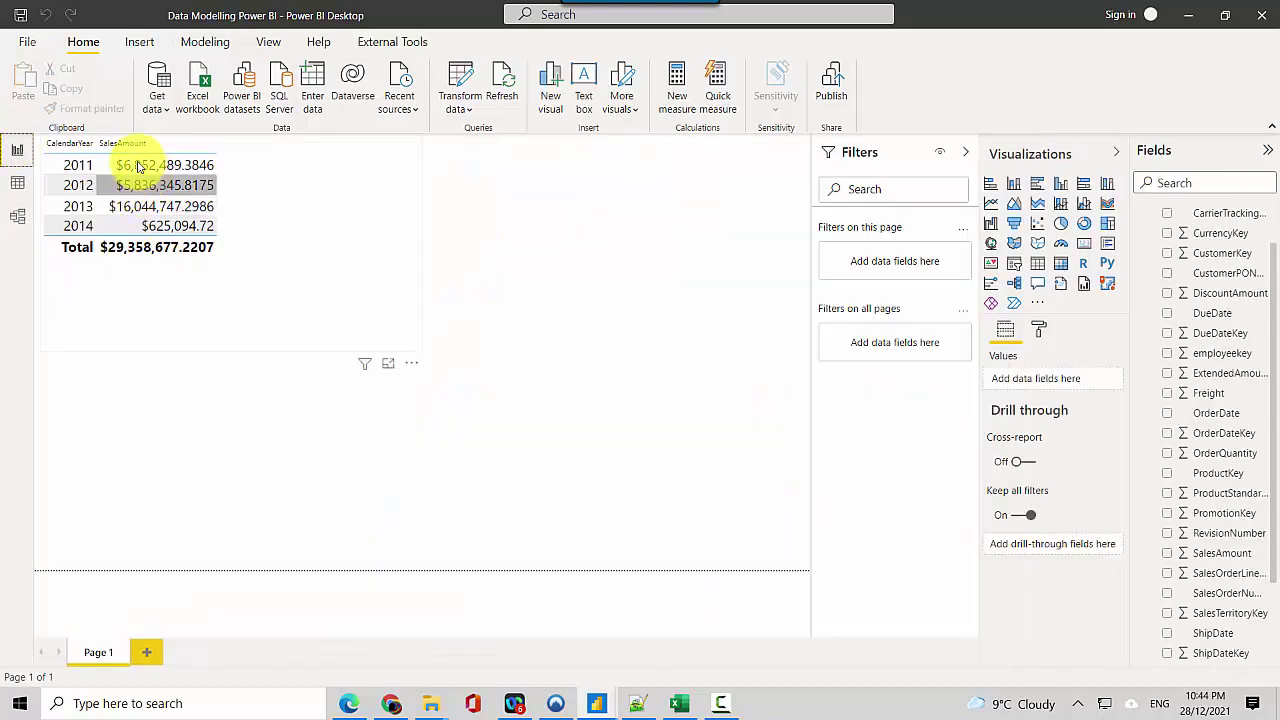
pyautogui.hotkey('alt', 'Tab')
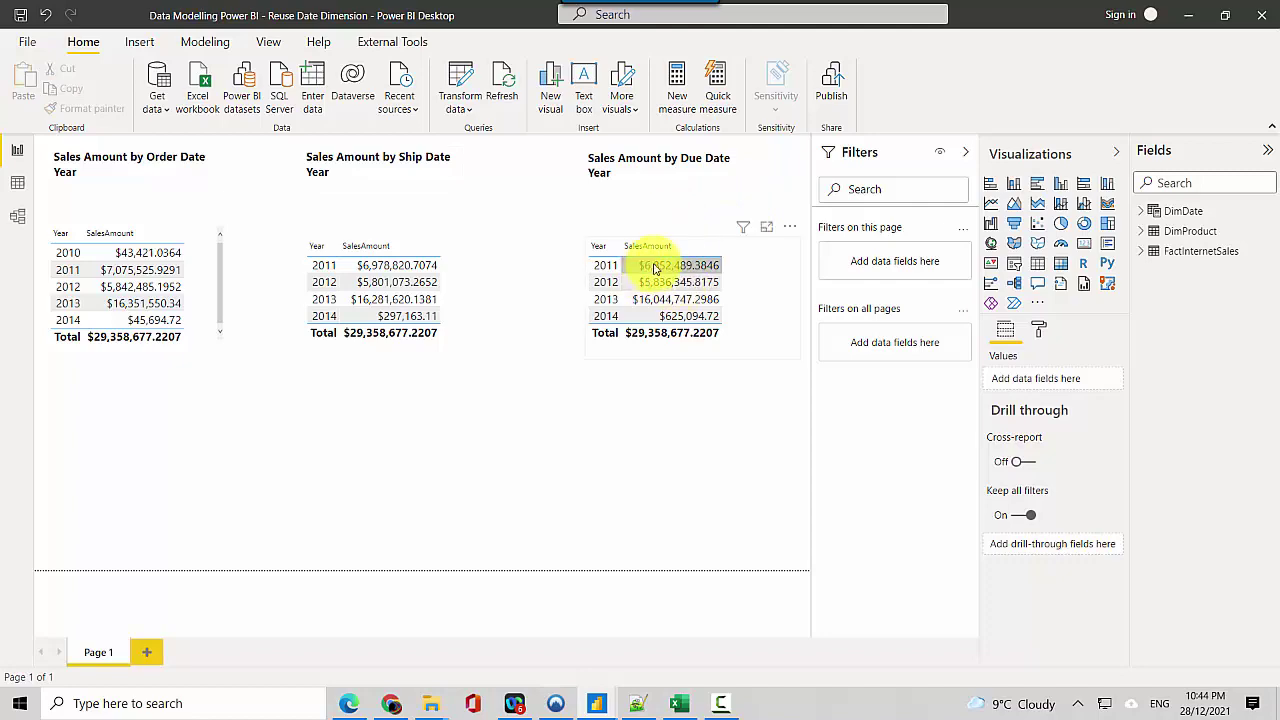
pyautogui.hotkey('alt', 'Tab')
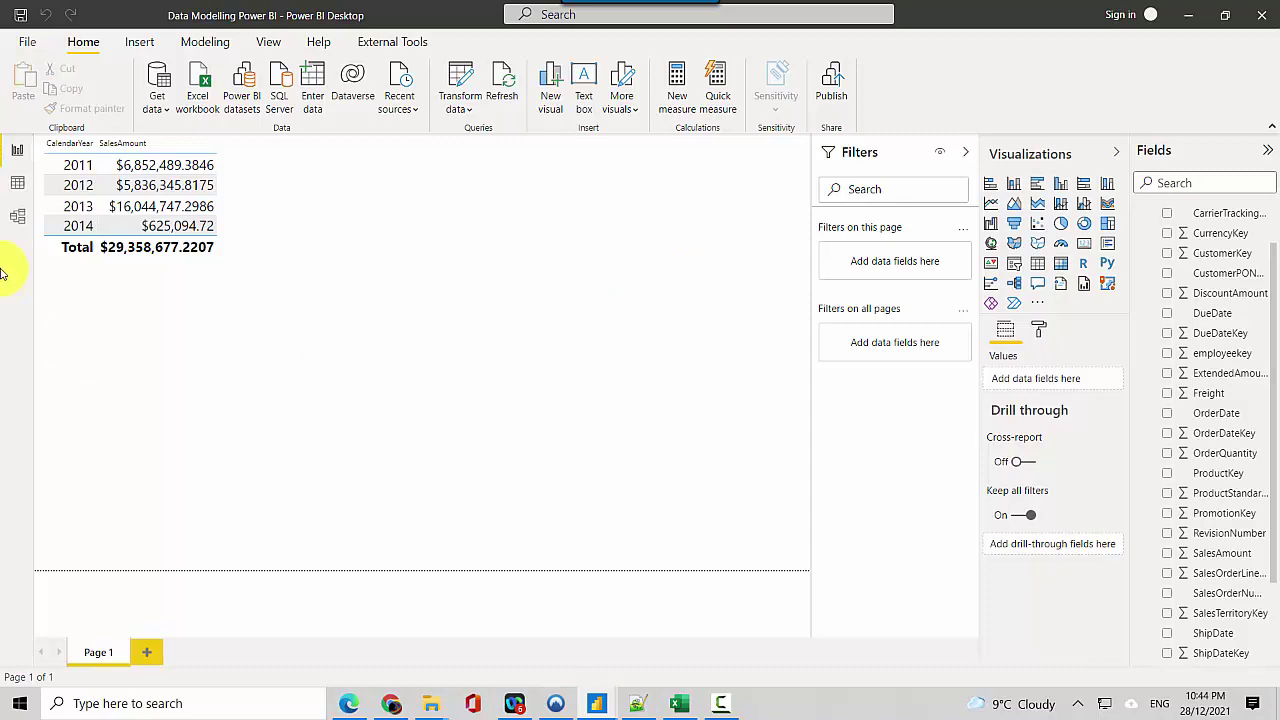
pyautogui.click(20, 217)
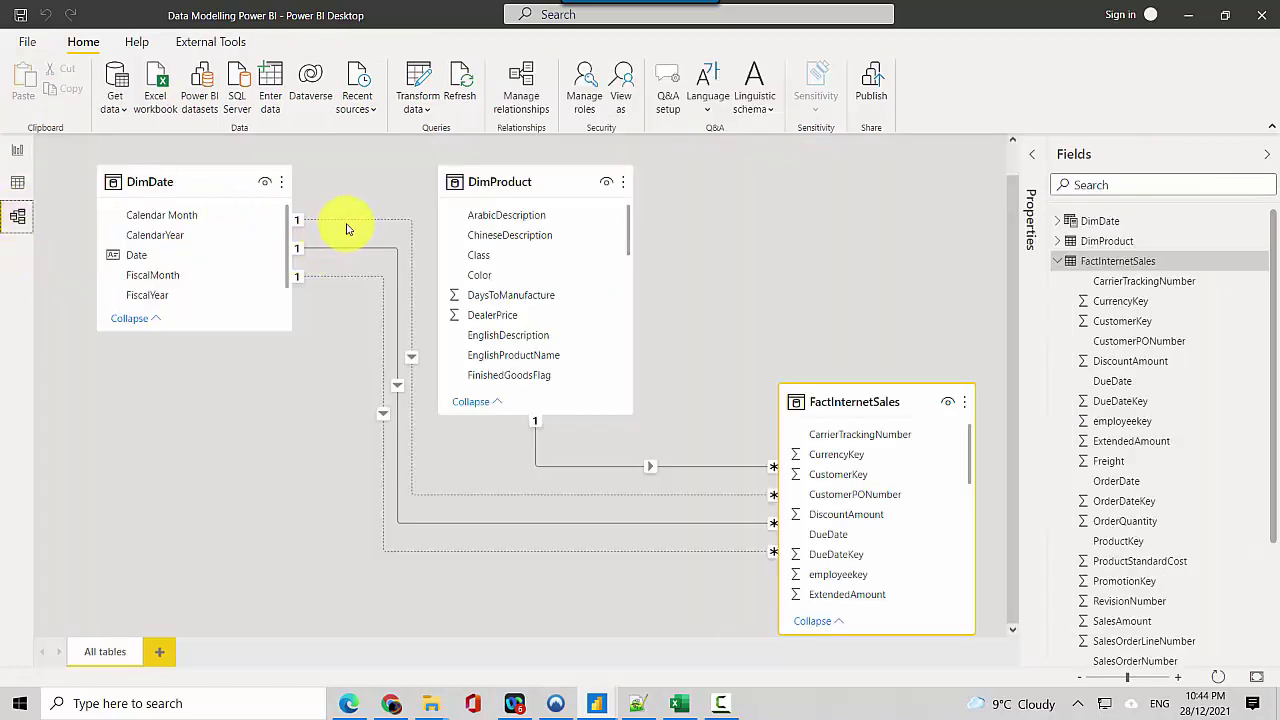
# Make the FactInternetSales (OrderDate) relationship to DimDate active again
pyautogui.click(513, 100)
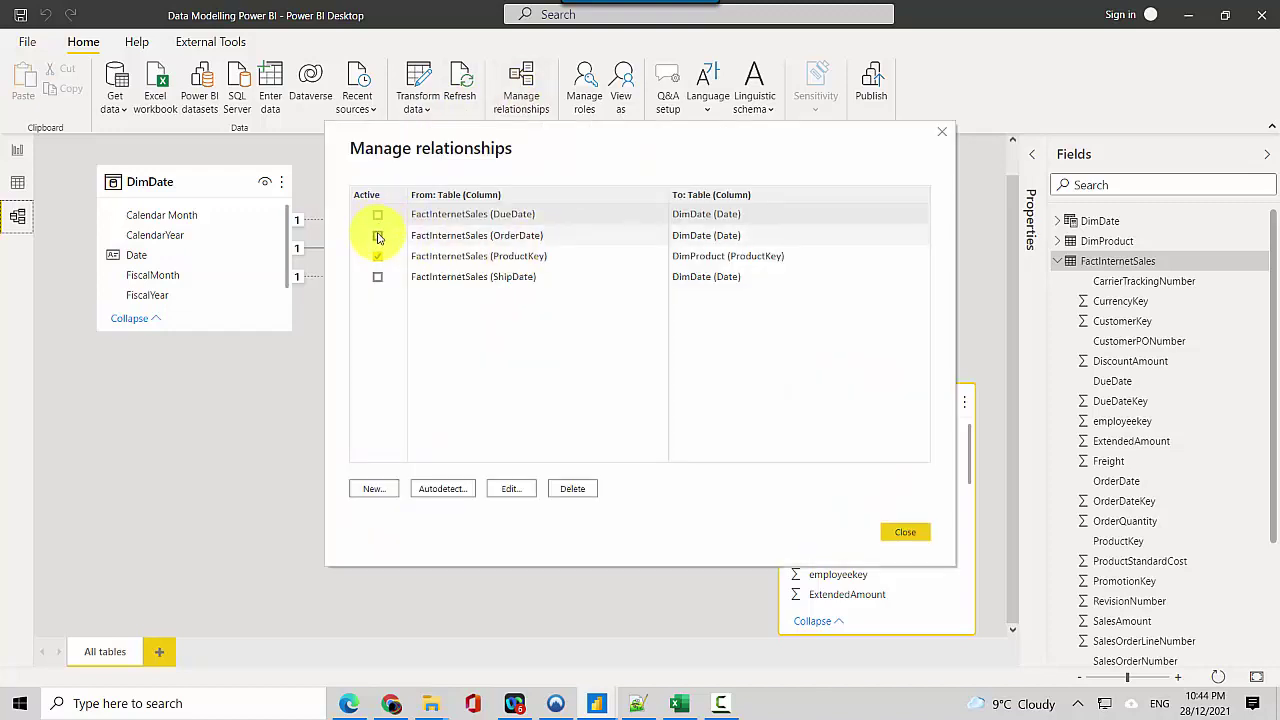
pyautogui.click(378, 236)
pyautogui.click(905, 535)
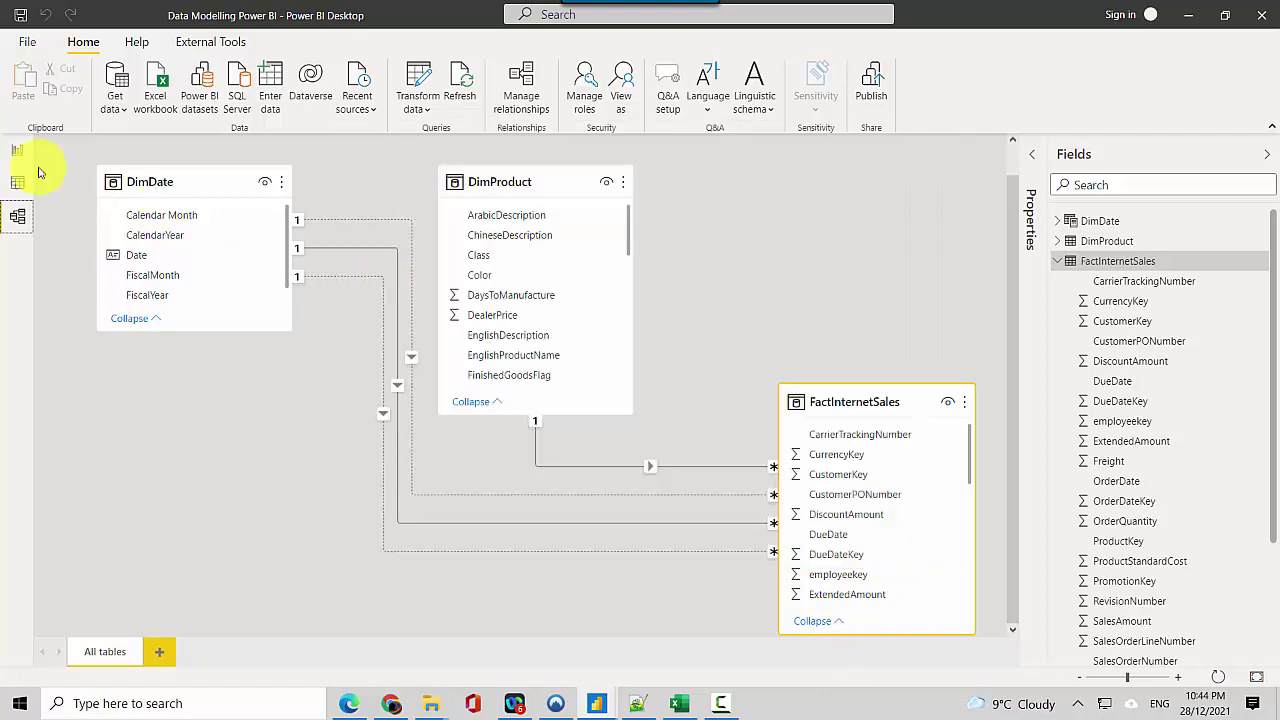
# View the sales-by-year report and compare it with the Reuse Date Dimension report
pyautogui.click(17, 151)
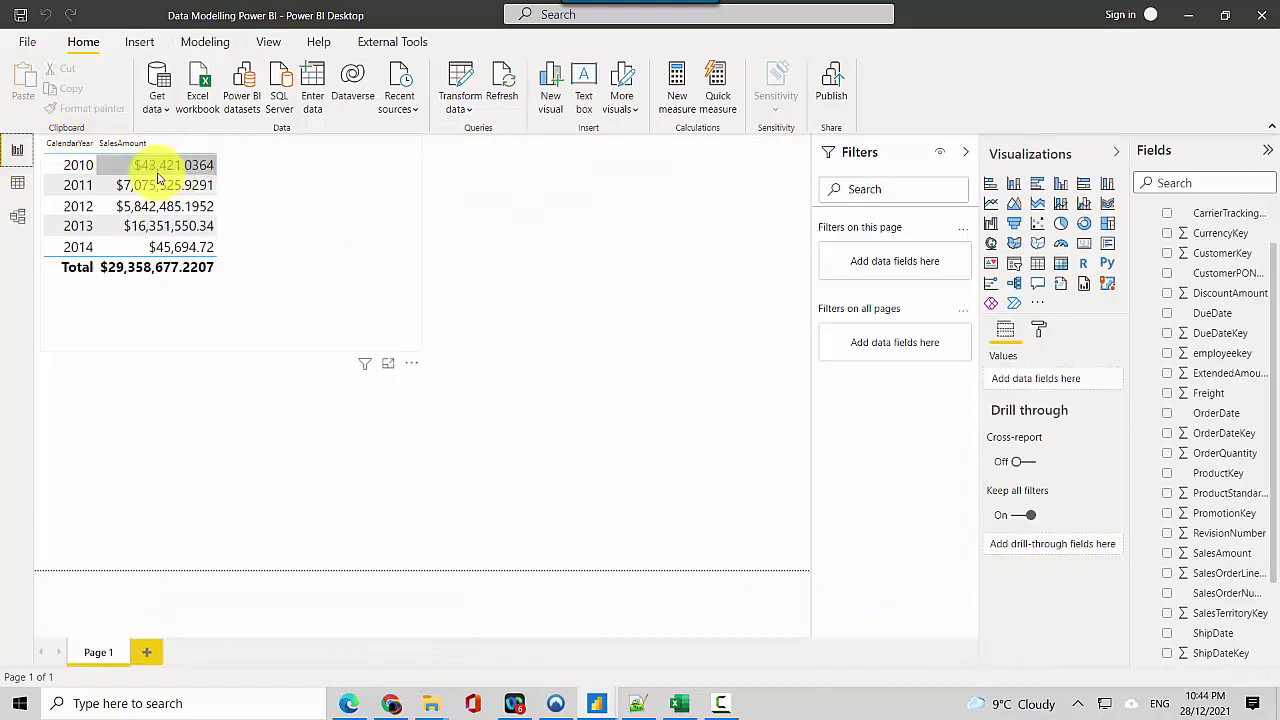
pyautogui.hotkey('alt', 'Tab')
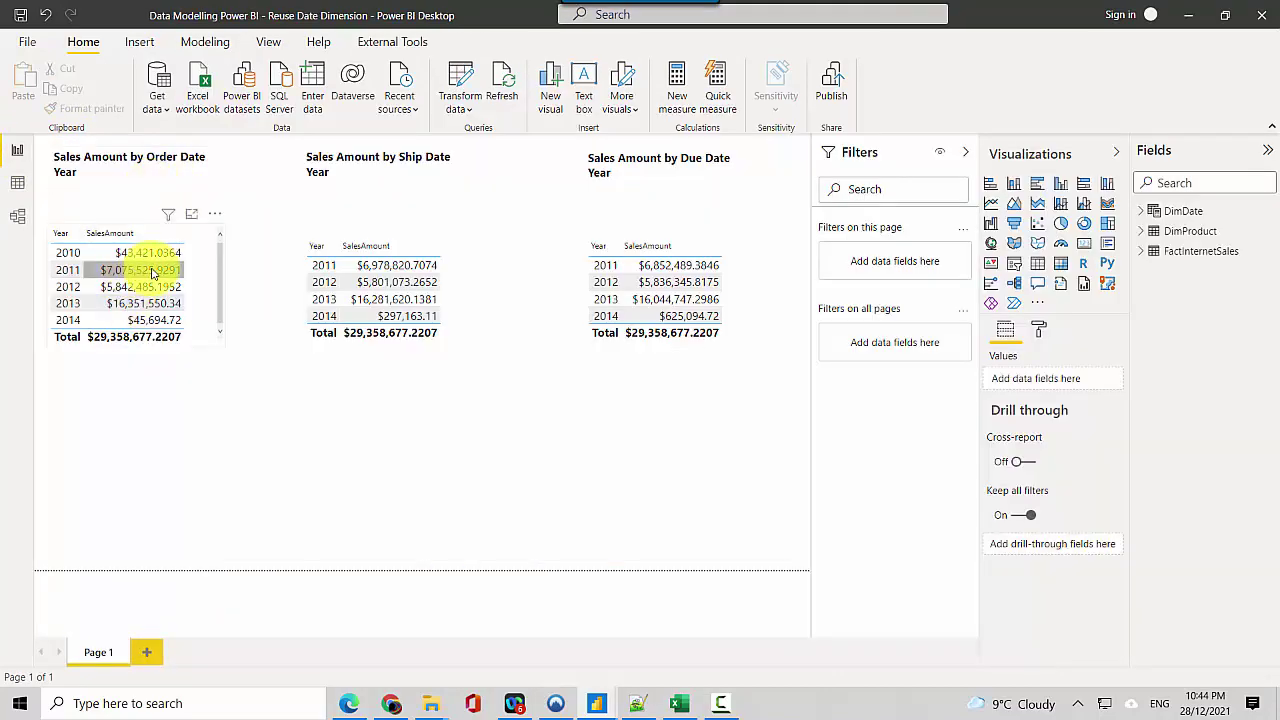
pyautogui.hotkey('alt', 'Tab')
# Show the USERELATIONSHIP docs page from its syntax section, then bring up dax.txt in Notepad++
pyautogui.click(391, 703)
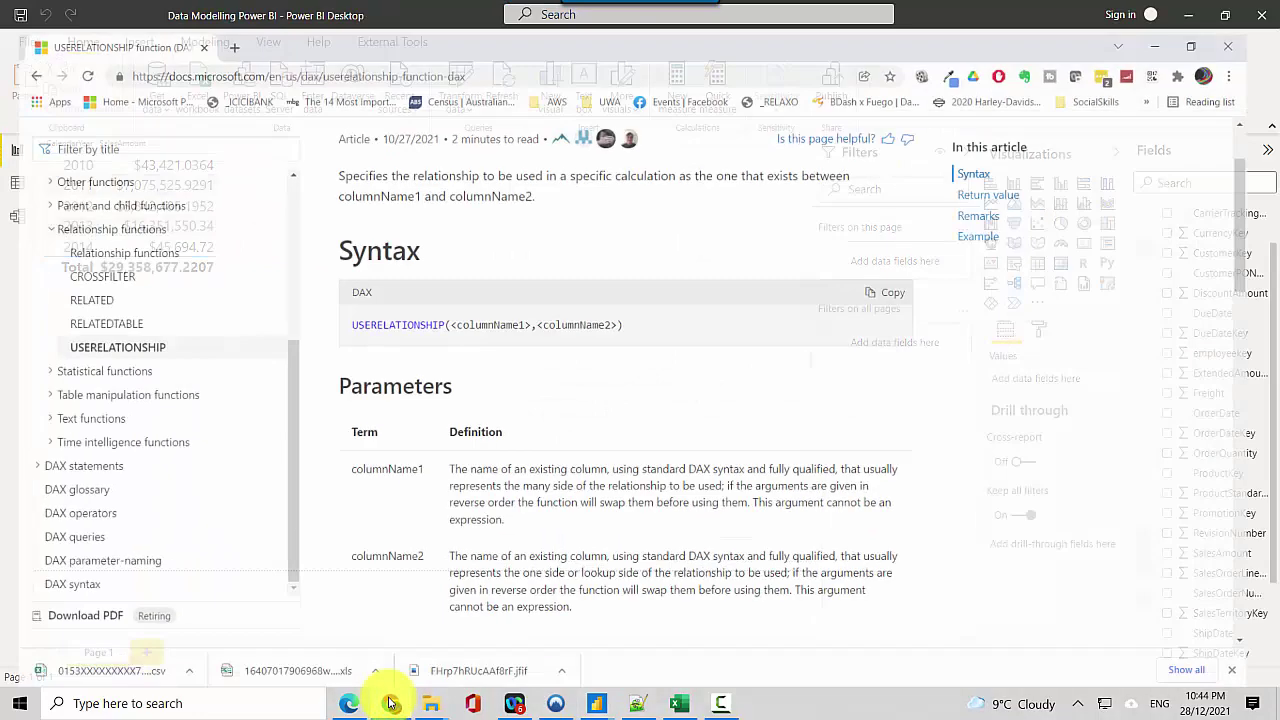
pyautogui.click(1271, 110)
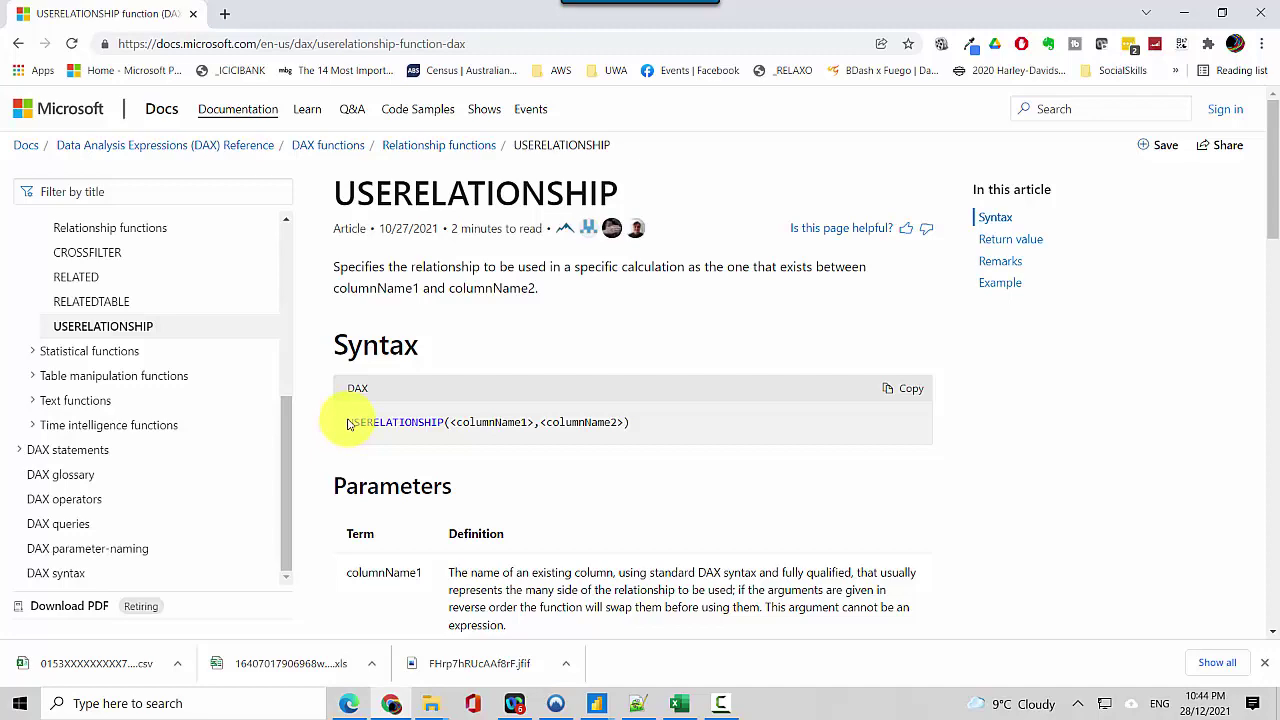
pyautogui.click(632, 703)
# Go from dax.txt back to the Power BI report with the 2010–2014 sales-by-year table
pyautogui.click(637, 703)
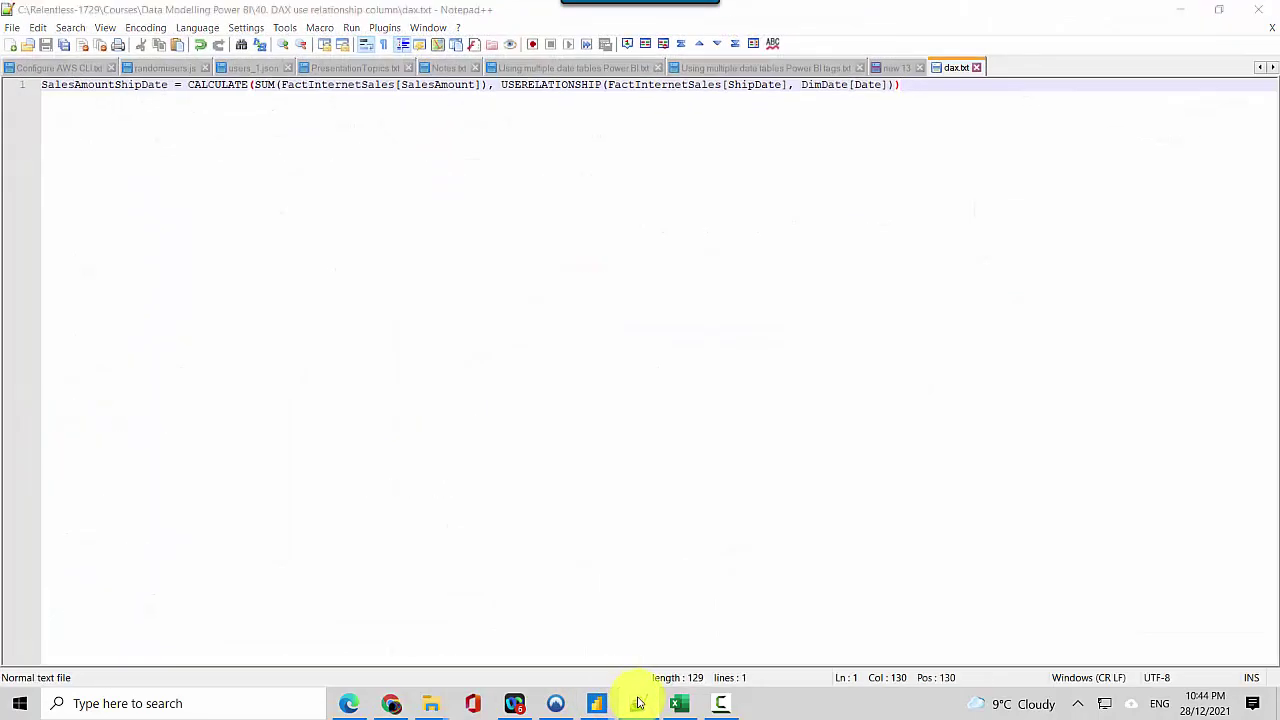
pyautogui.moveTo(591, 700)
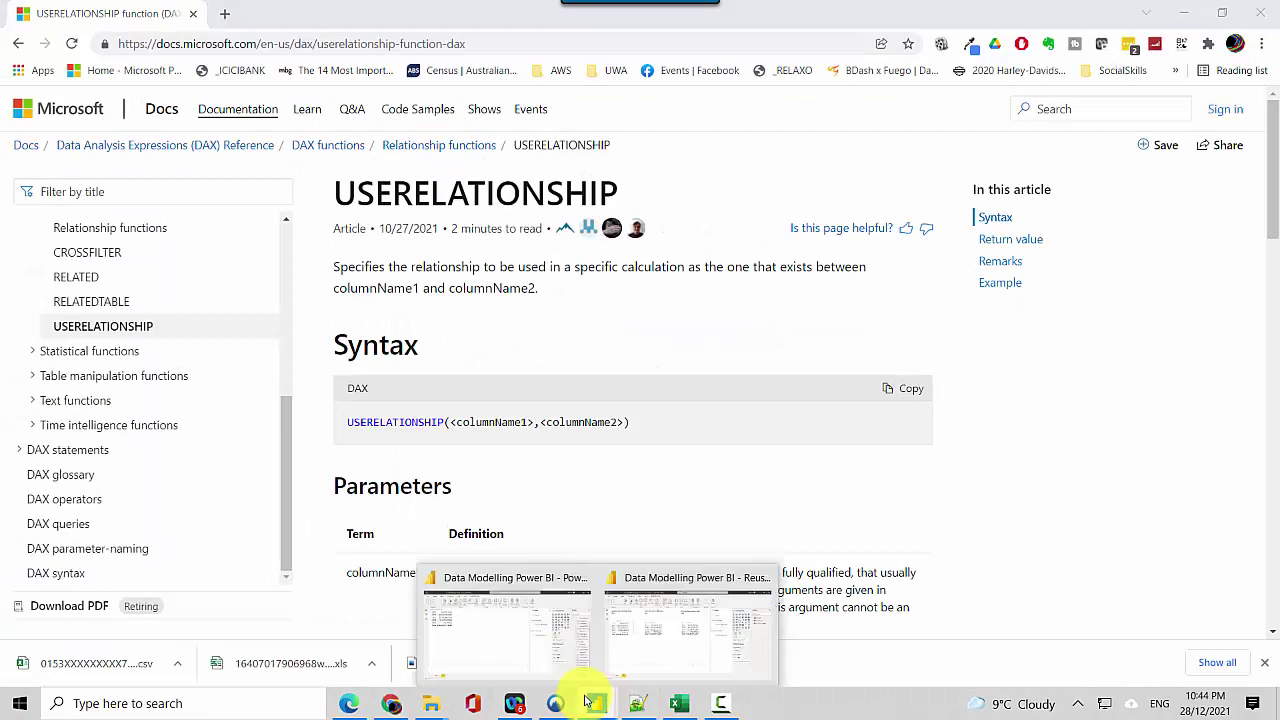
pyautogui.click(509, 651)
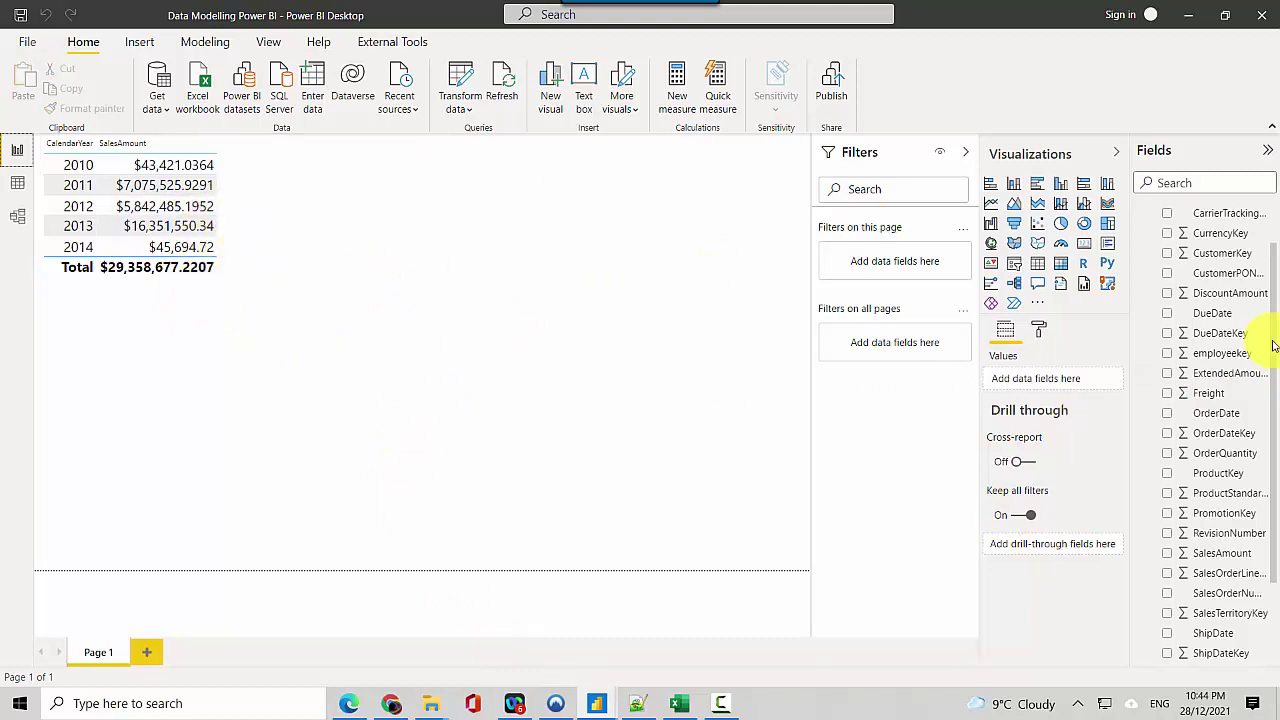
# Add a SalesAmountShipDate measure to FactInternetSales using CALCULATE with USERELATIONSHIP on ShipDate
pyautogui.scroll(2, 1275, 245)
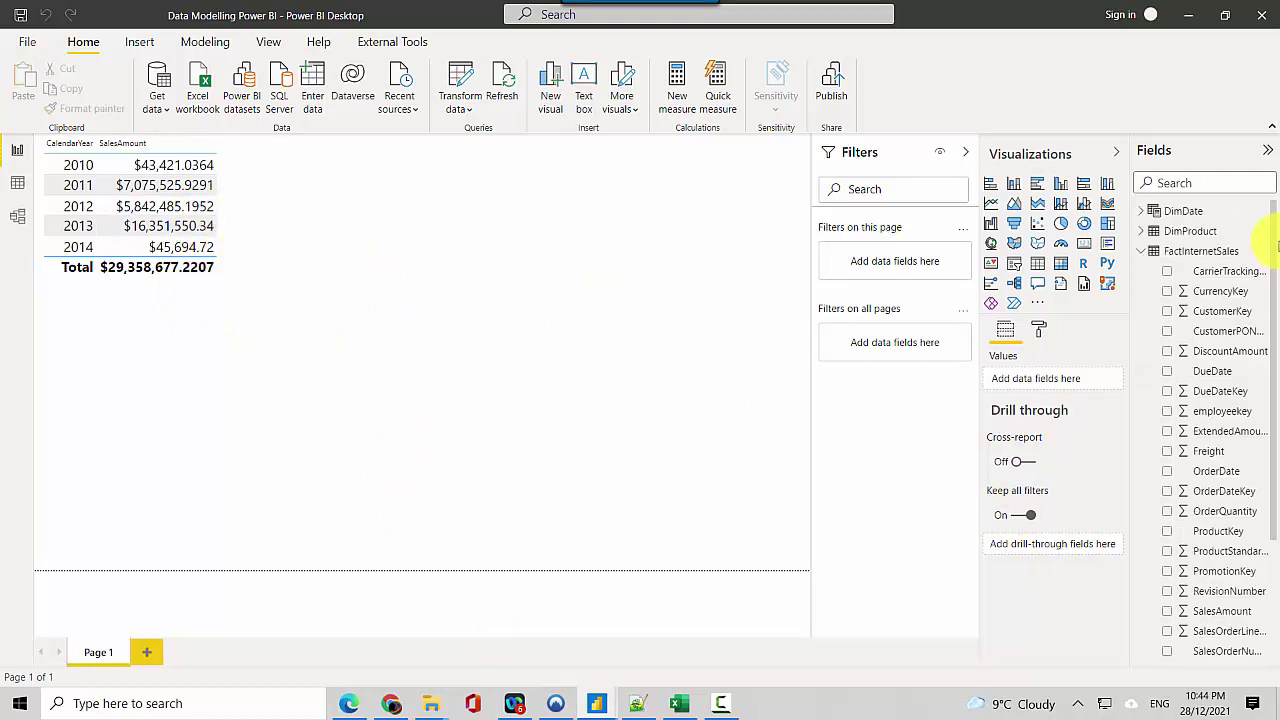
pyautogui.click(1264, 251)
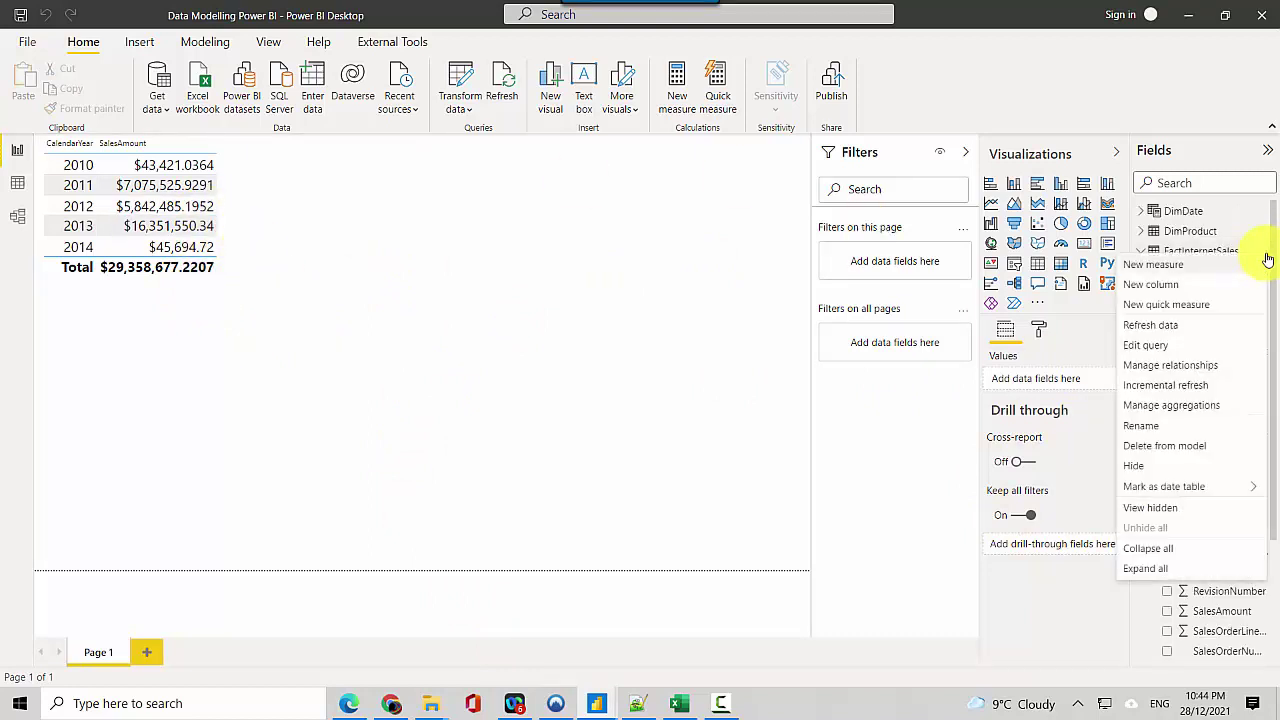
pyautogui.click(1204, 273)
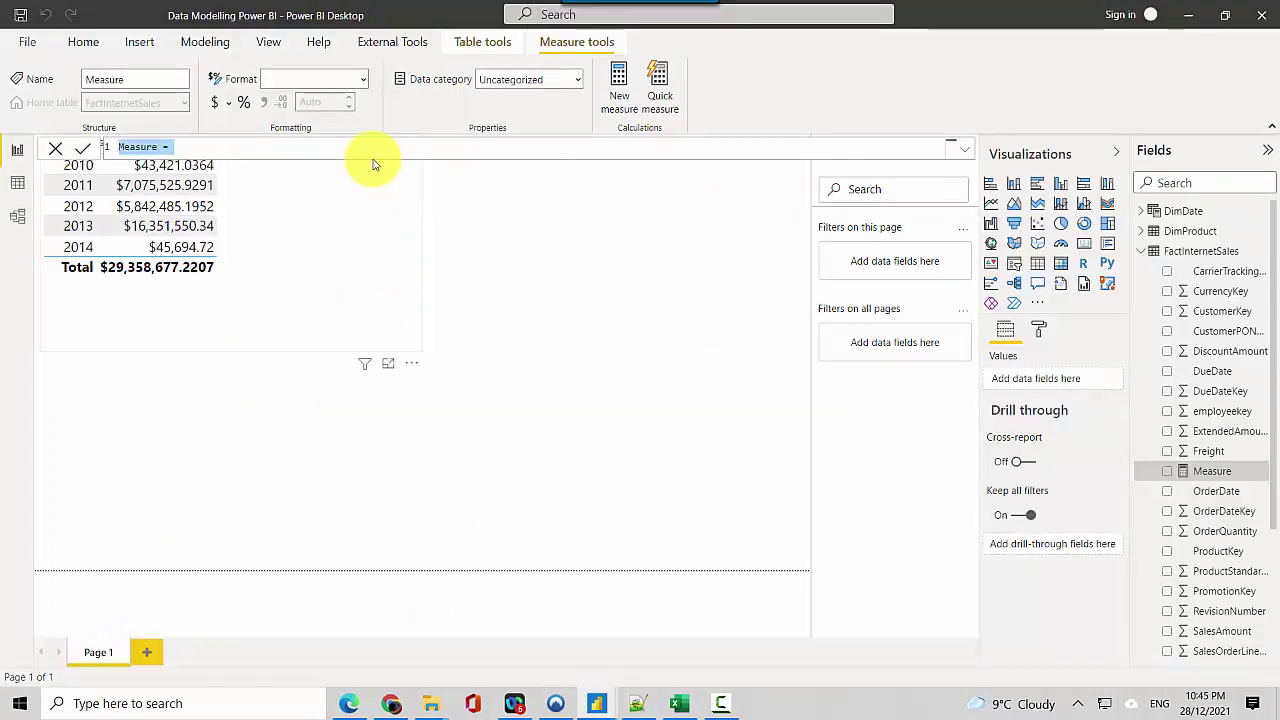
pyautogui.write('SalesAmountShipDate = CALCULATE(SUM(FactInternetSales[SalesAmount]), USERELATIONSHIP(FactInternetSales[ShipDate], DimDate[Date]))')
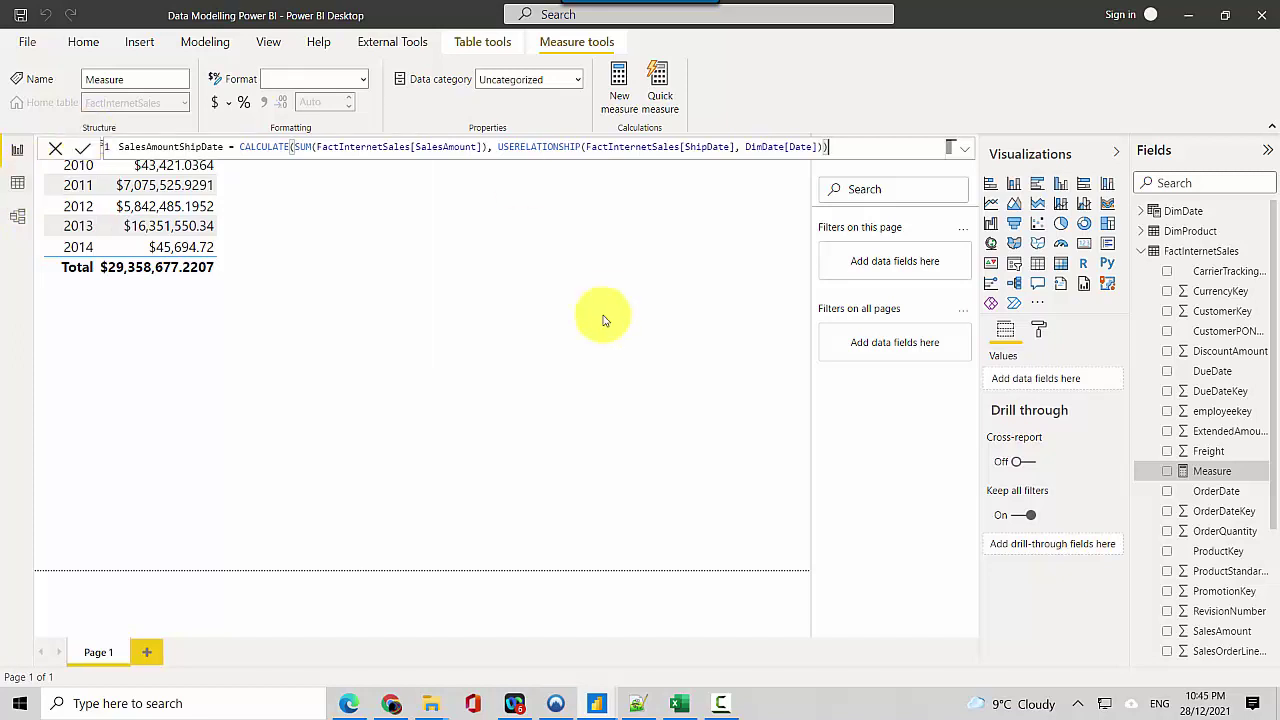
pyautogui.press('Return')
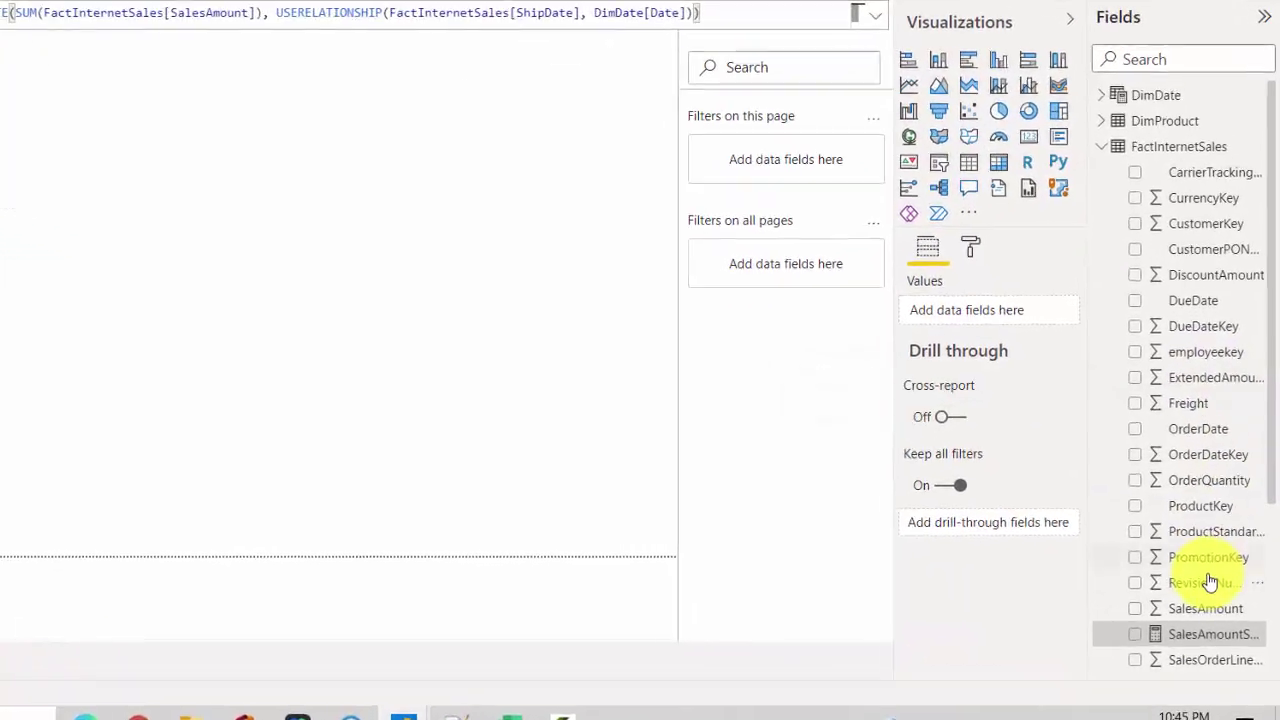
pyautogui.moveTo(1170, 650); pyautogui.dragTo(917, 611)
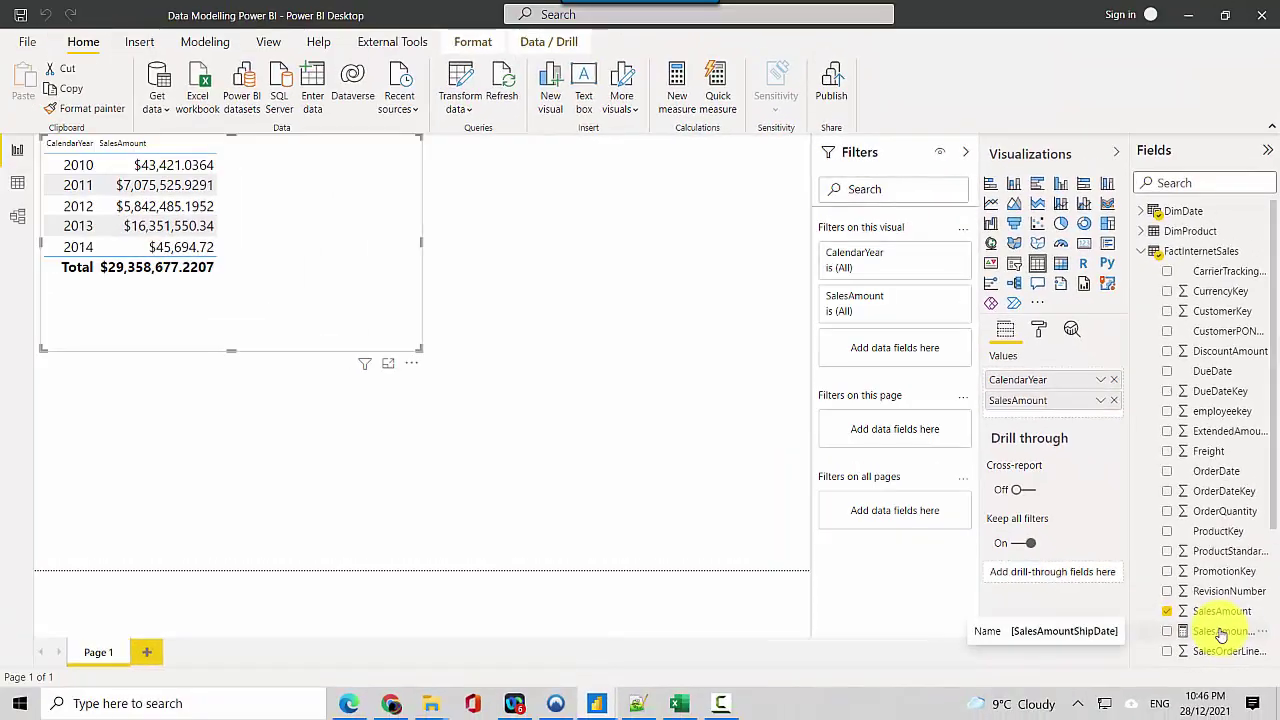
# Add SalesAmountShipDate to the year table's Values as a third column
pyautogui.moveTo(1222, 636); pyautogui.dragTo(1050, 415)
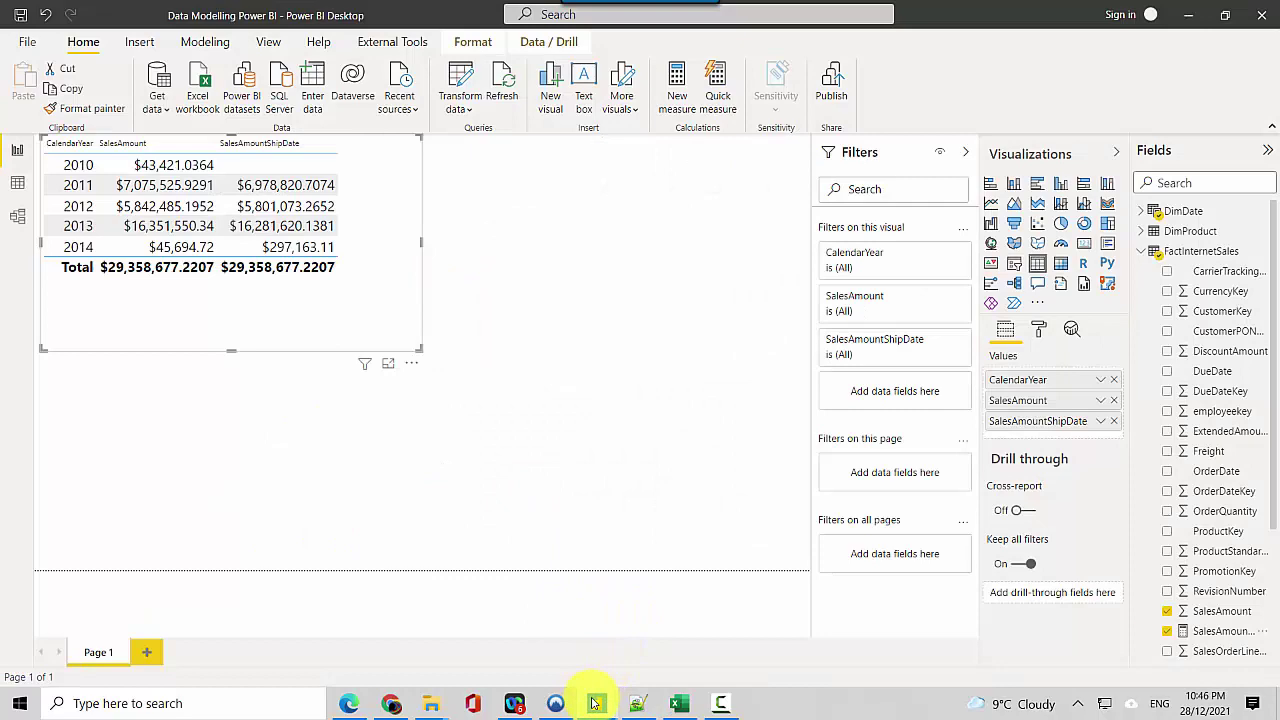
# Switch between the Reuse Date Dimension and Data Modelling report windows to compare them
pyautogui.moveTo(595, 703)
pyautogui.click(655, 630)
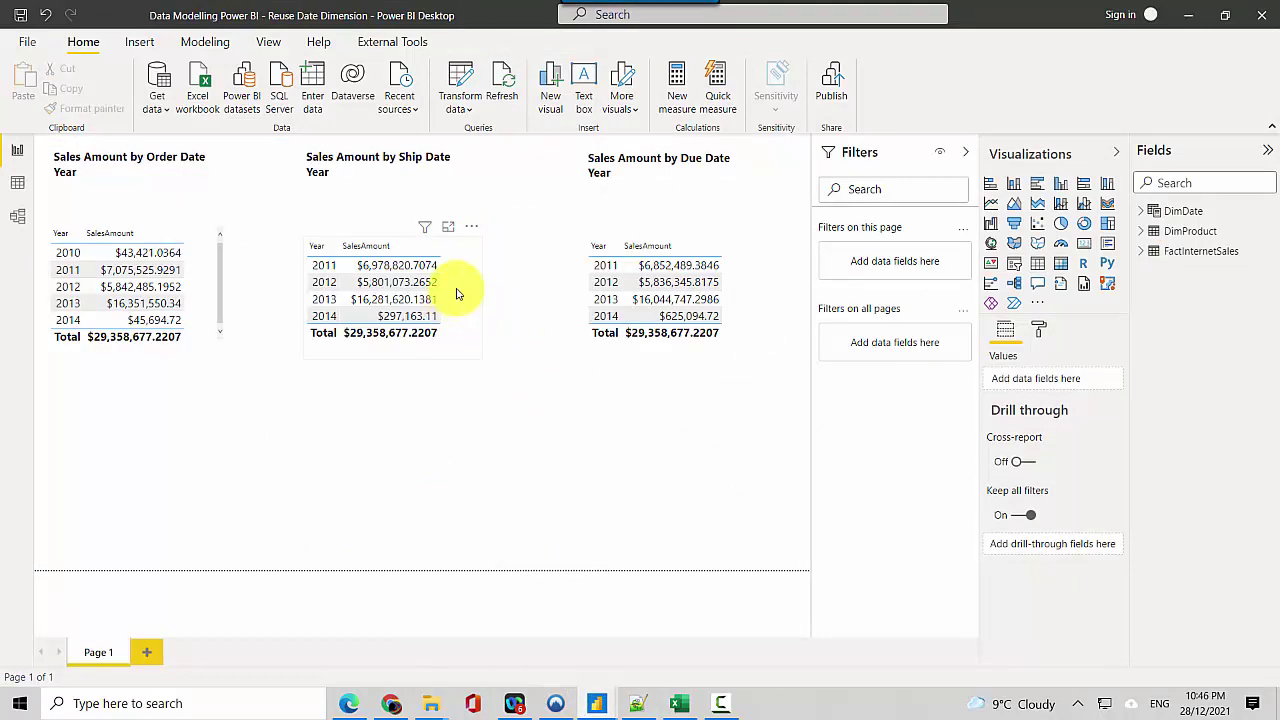
pyautogui.hotkey('alt', 'Tab')
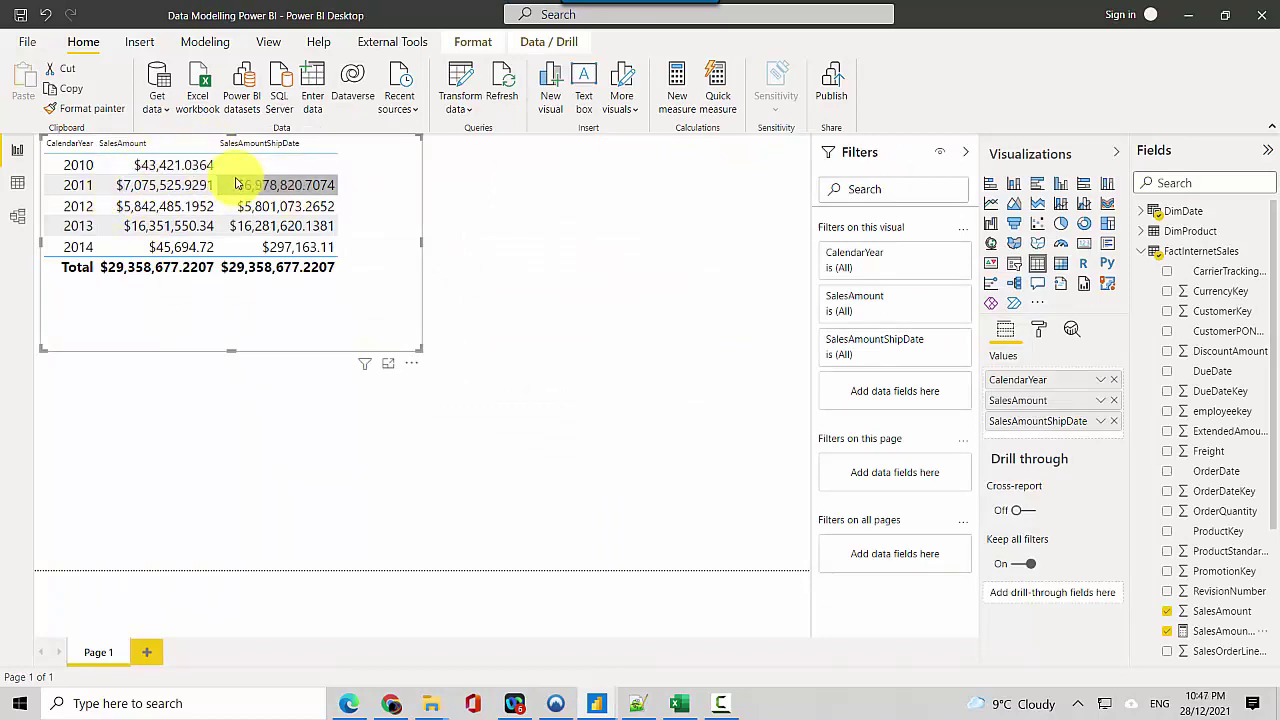
pyautogui.hotkey('alt', 'Tab')
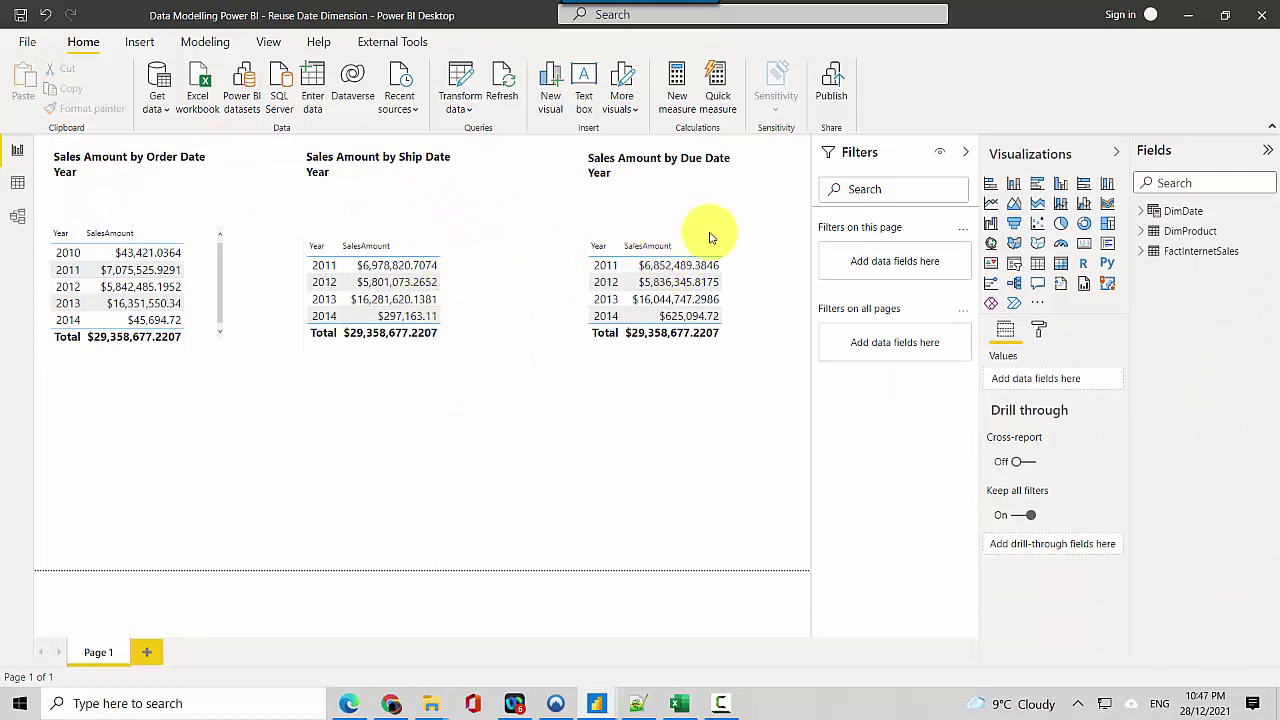
# Copy the SalesAmountShipDate formula from dax.txt and return to Power BI
pyautogui.click(637, 700)
pyautogui.click(476, 300)
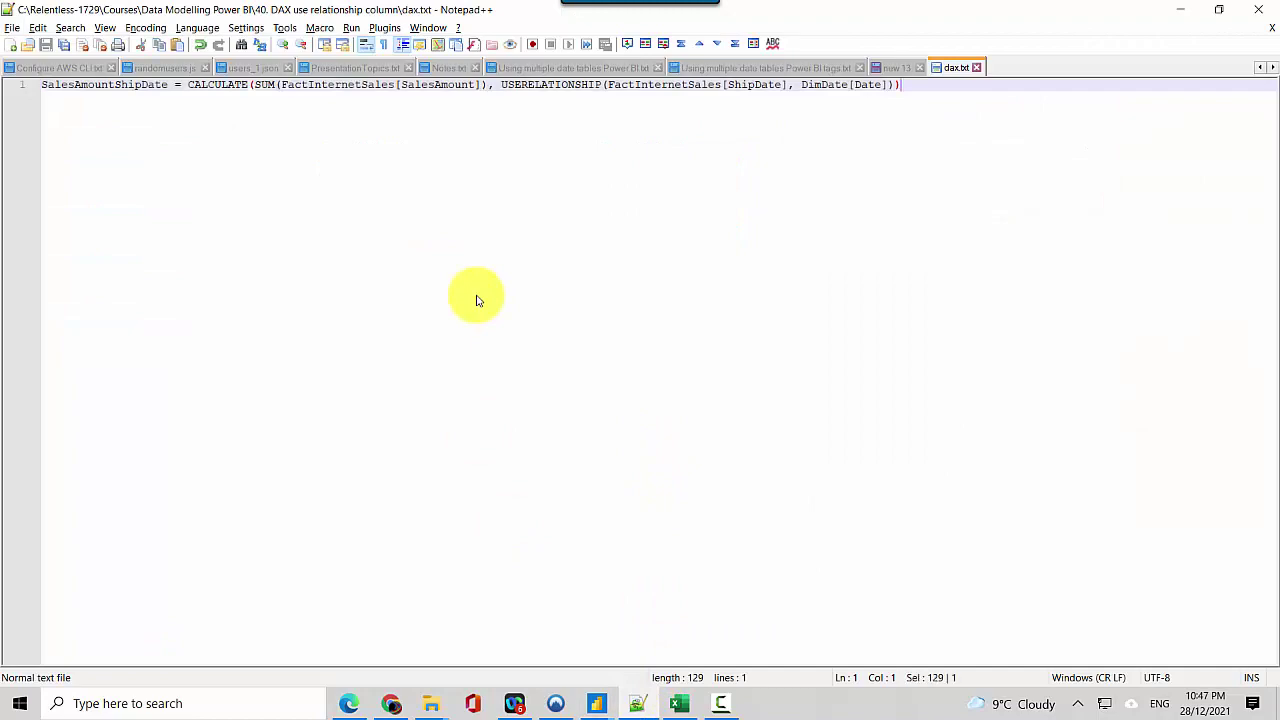
pyautogui.hotkey('ctrl', 'a')
pyautogui.hotkey('ctrl', 'c')
pyautogui.hotkey('alt', 'Tab')
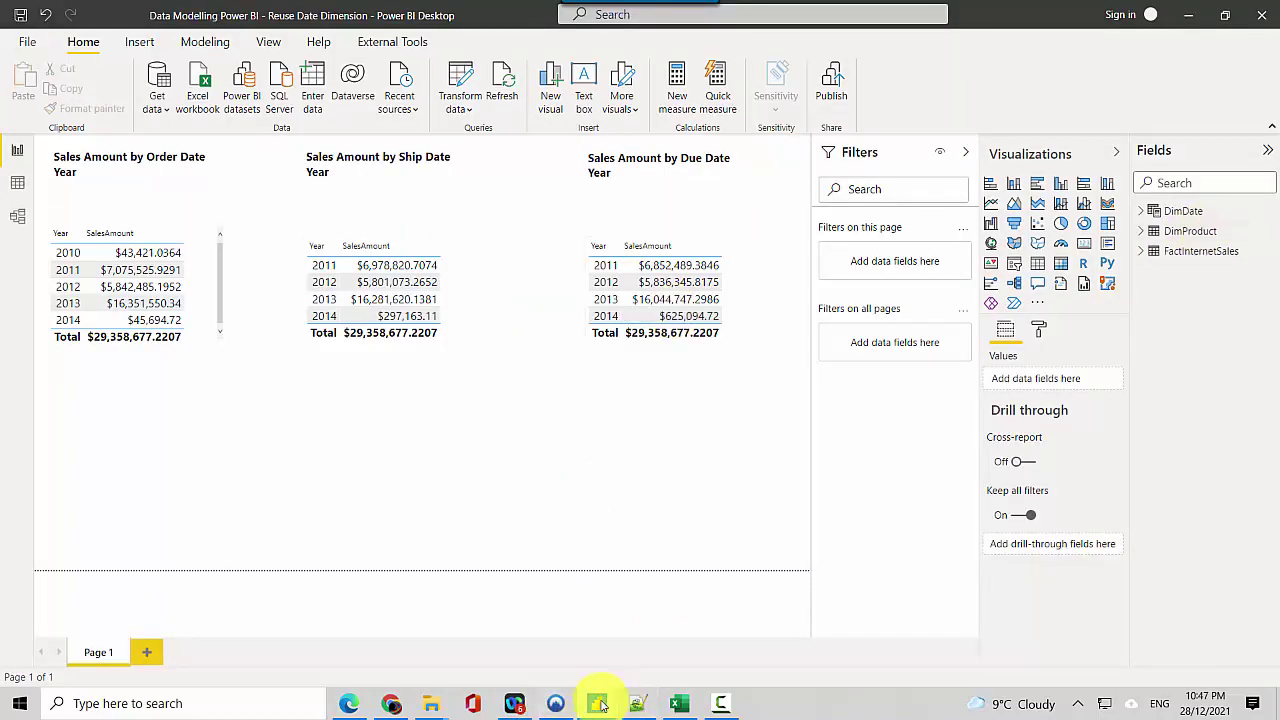
# Start a new FactInternetSales measure containing the pasted ShipDate formula
pyautogui.moveTo(596, 702)
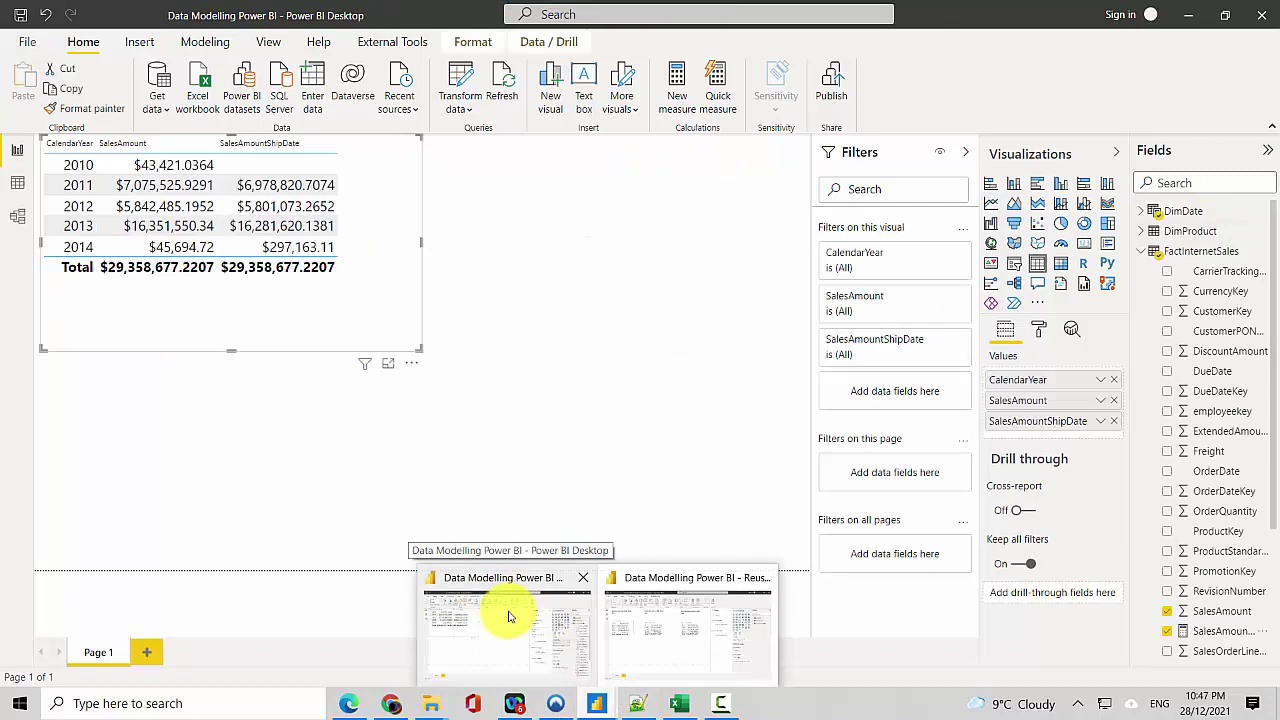
pyautogui.click(508, 616)
pyautogui.click(1263, 254)
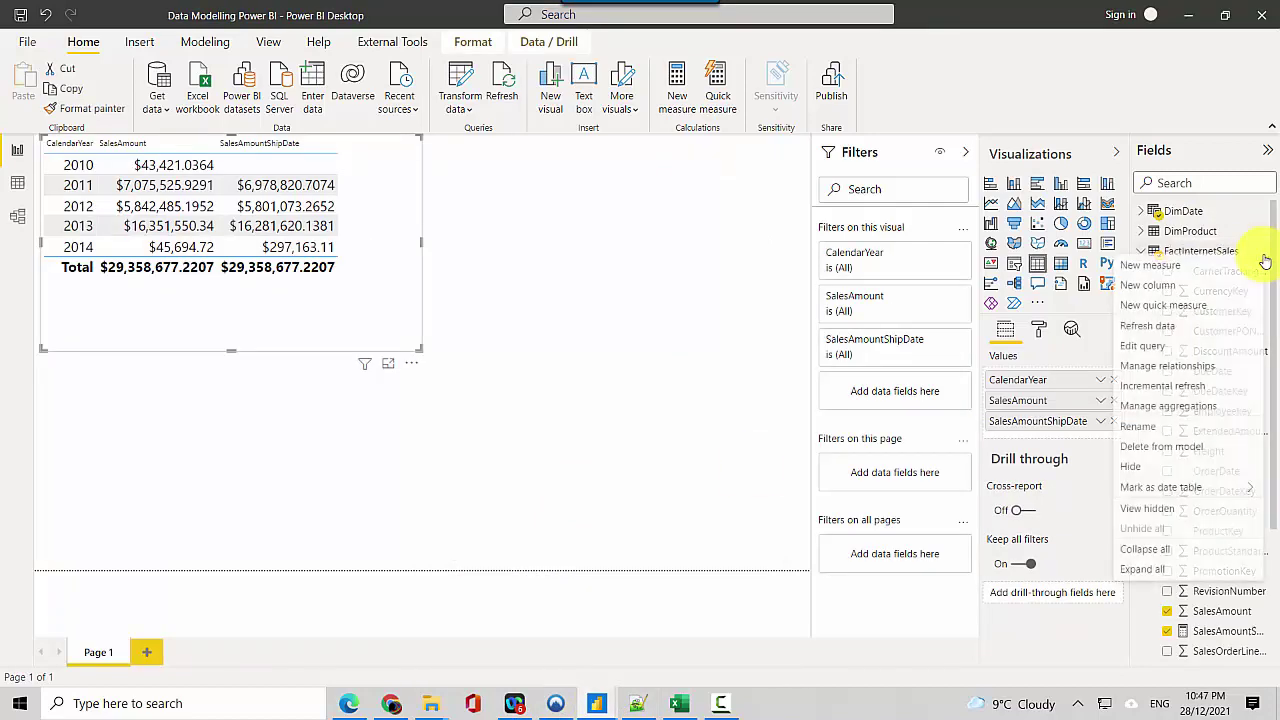
pyautogui.click(1180, 267)
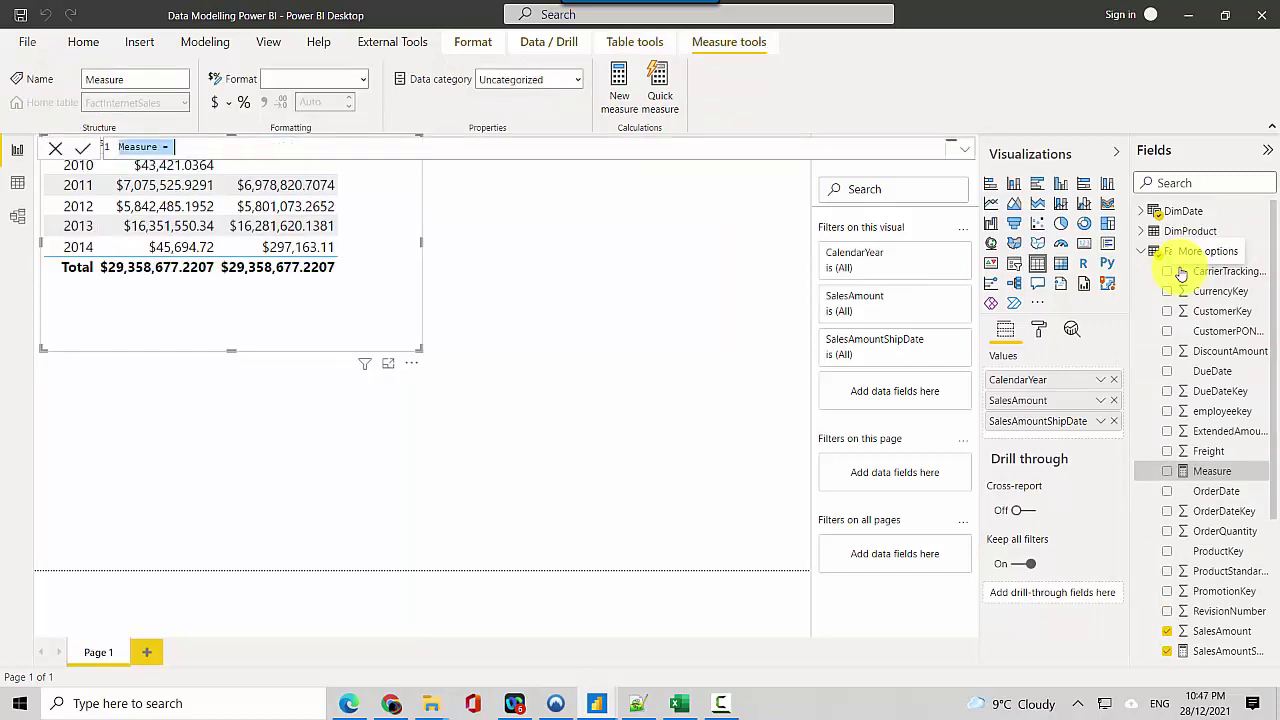
pyautogui.hotkey('ctrl', 'v')
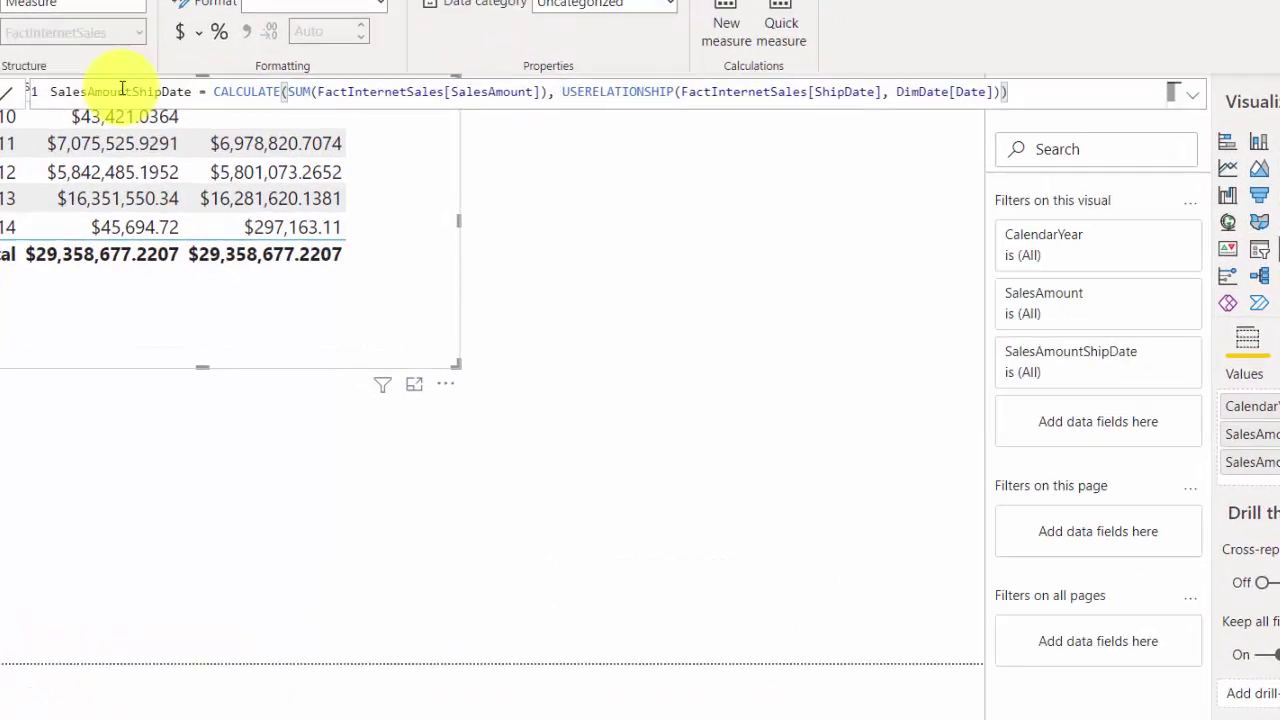
# Change the USERELATIONSHIP column from FactInternetSales[ShipDate] to [DueDate] and commit the measure
pyautogui.click(65, 67)
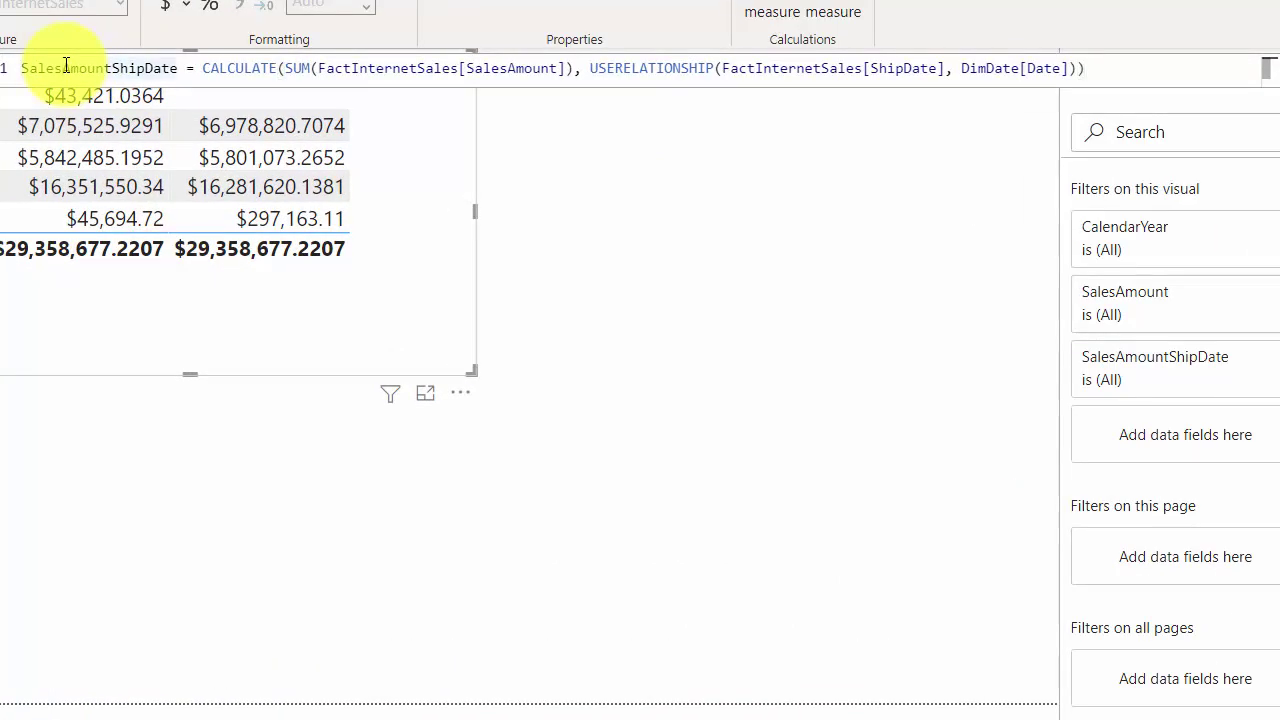
pyautogui.press('BackSpace')
pyautogui.press('BackSpace')
pyautogui.press('BackSpace')
pyautogui.press('BackSpace')
pyautogui.press('BackSpace')
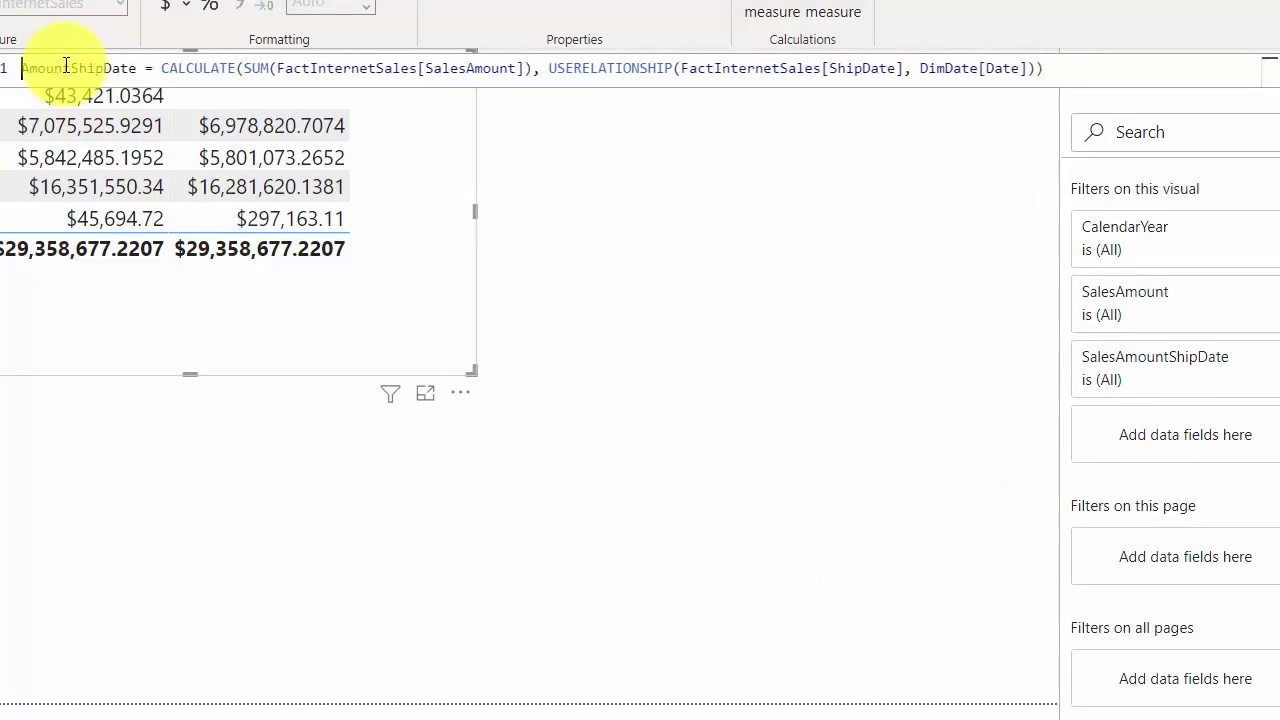
pyautogui.write('Due')
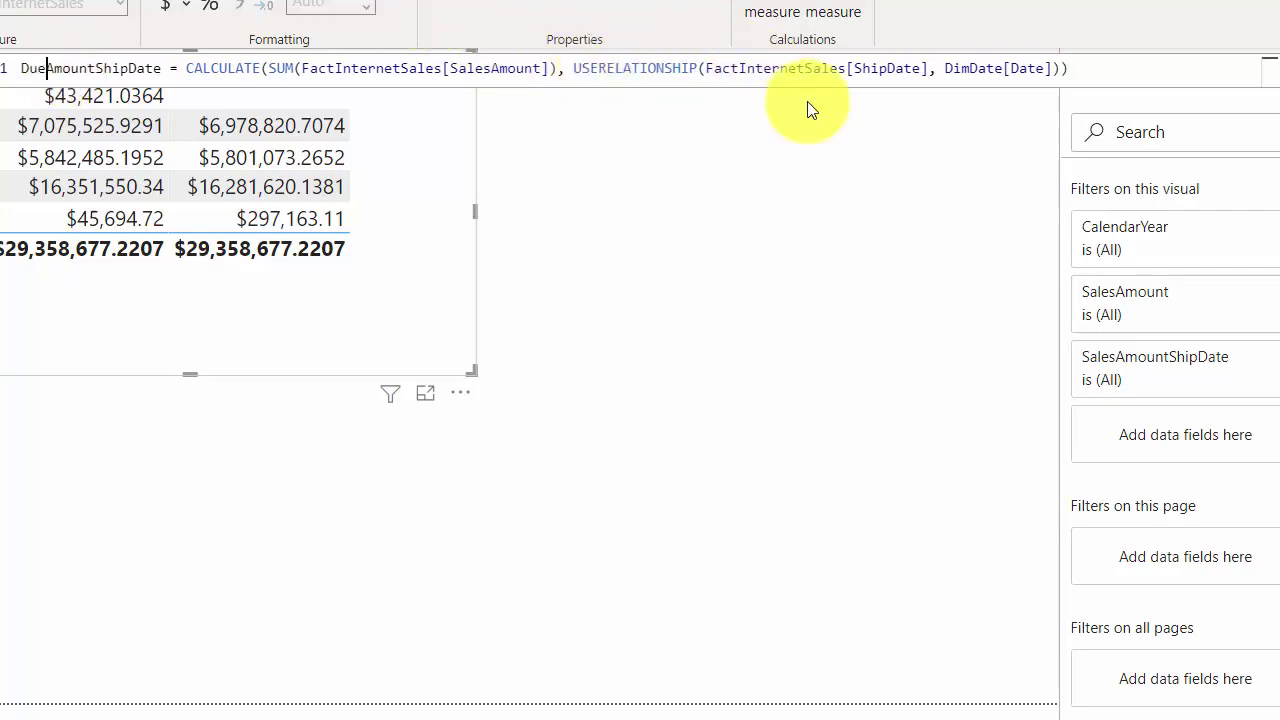
pyautogui.click(883, 68)
pyautogui.press('BackSpace')
pyautogui.press('BackSpace')
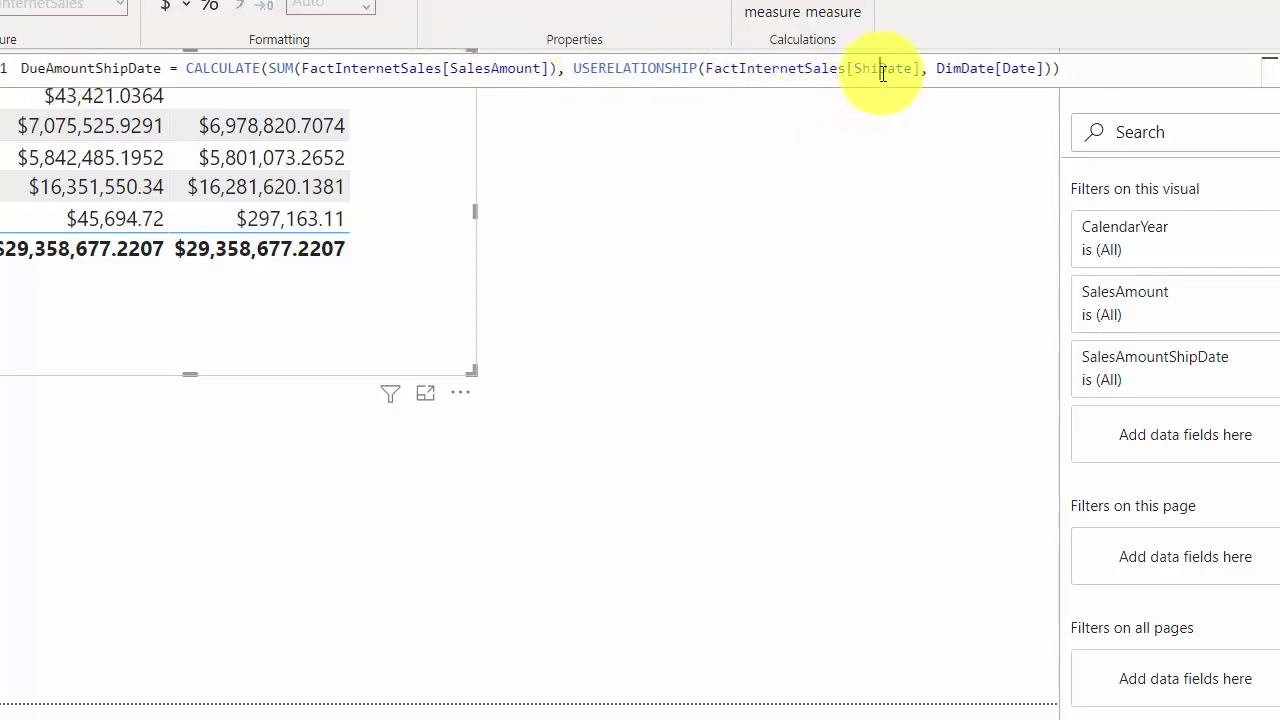
pyautogui.press('BackSpace')
pyautogui.press('BackSpace')
pyautogui.write('Due')
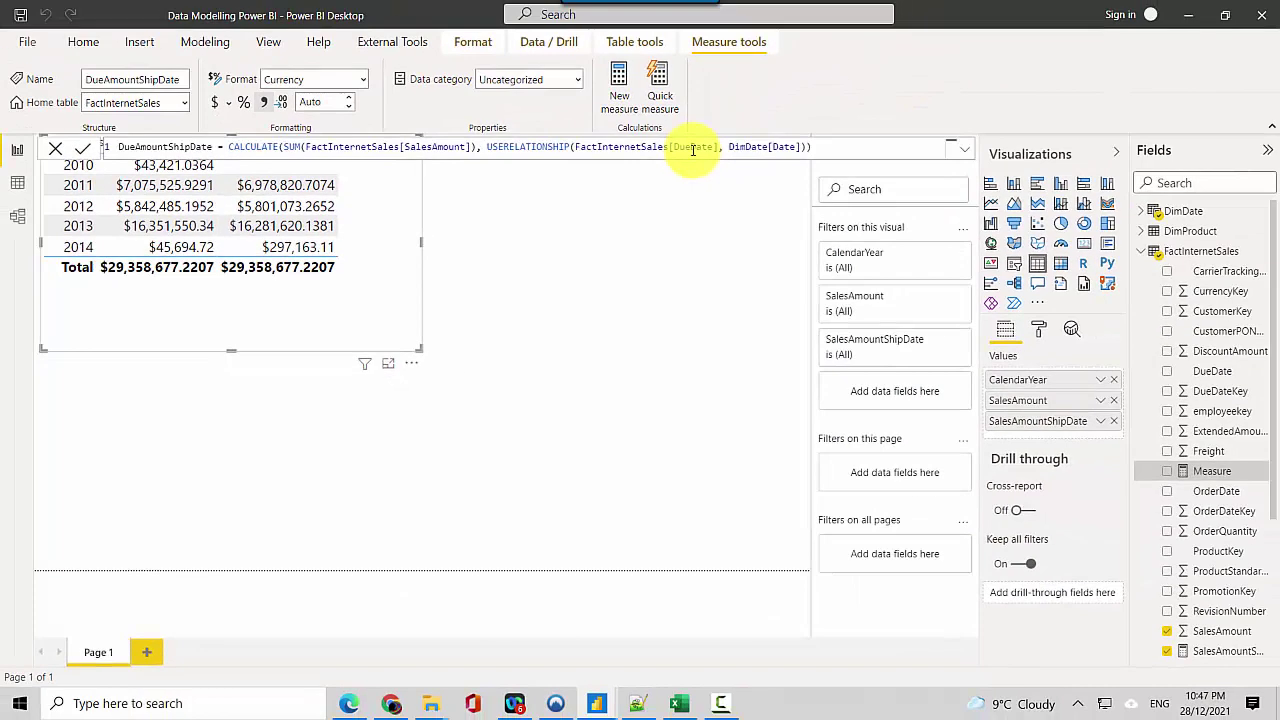
pyautogui.press('Return')
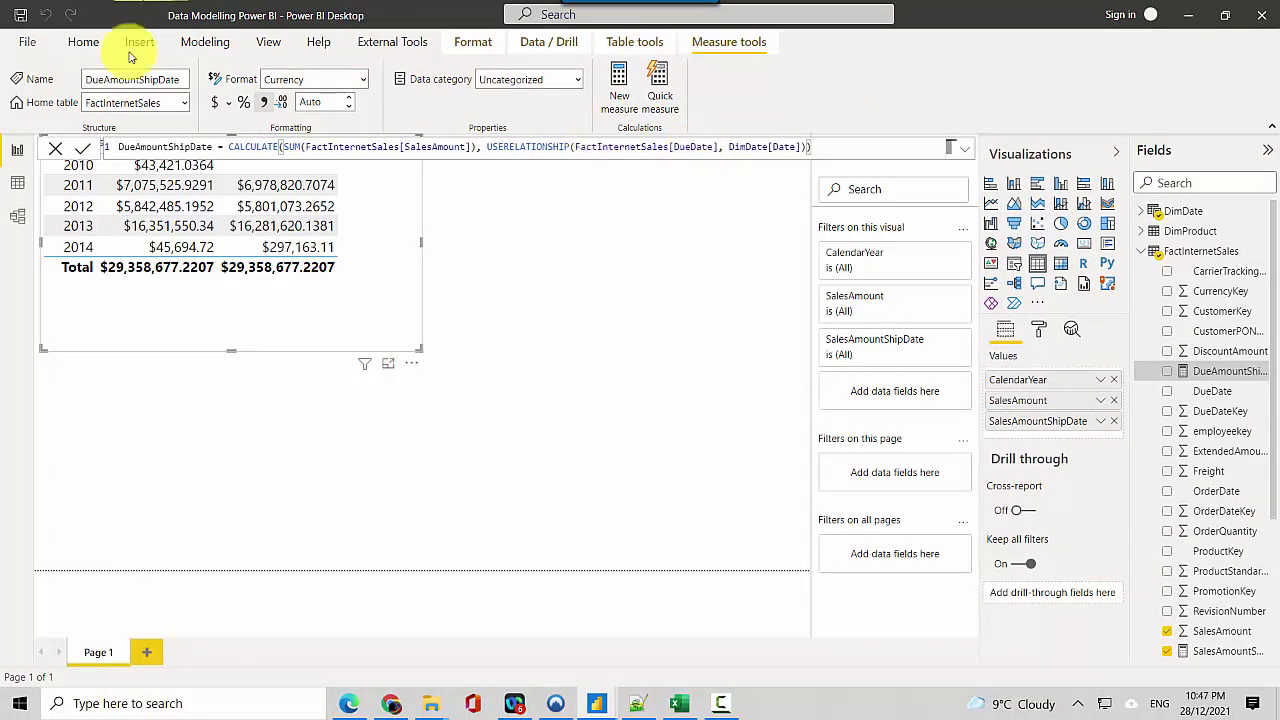
# Correct the measure name to SalesAmountDueDate
pyautogui.click(136, 147)
pyautogui.press('BackSpace')
pyautogui.press('BackSpace')
pyautogui.press('BackSpace')
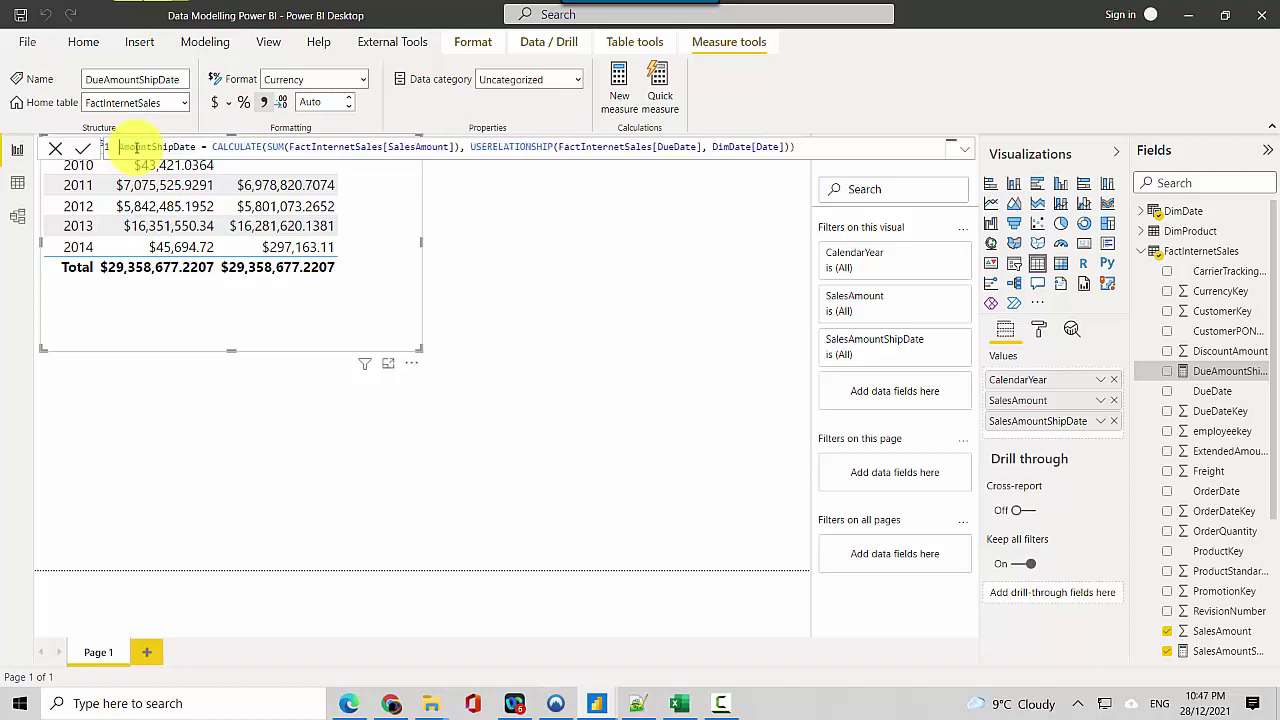
pyautogui.write('Sales')
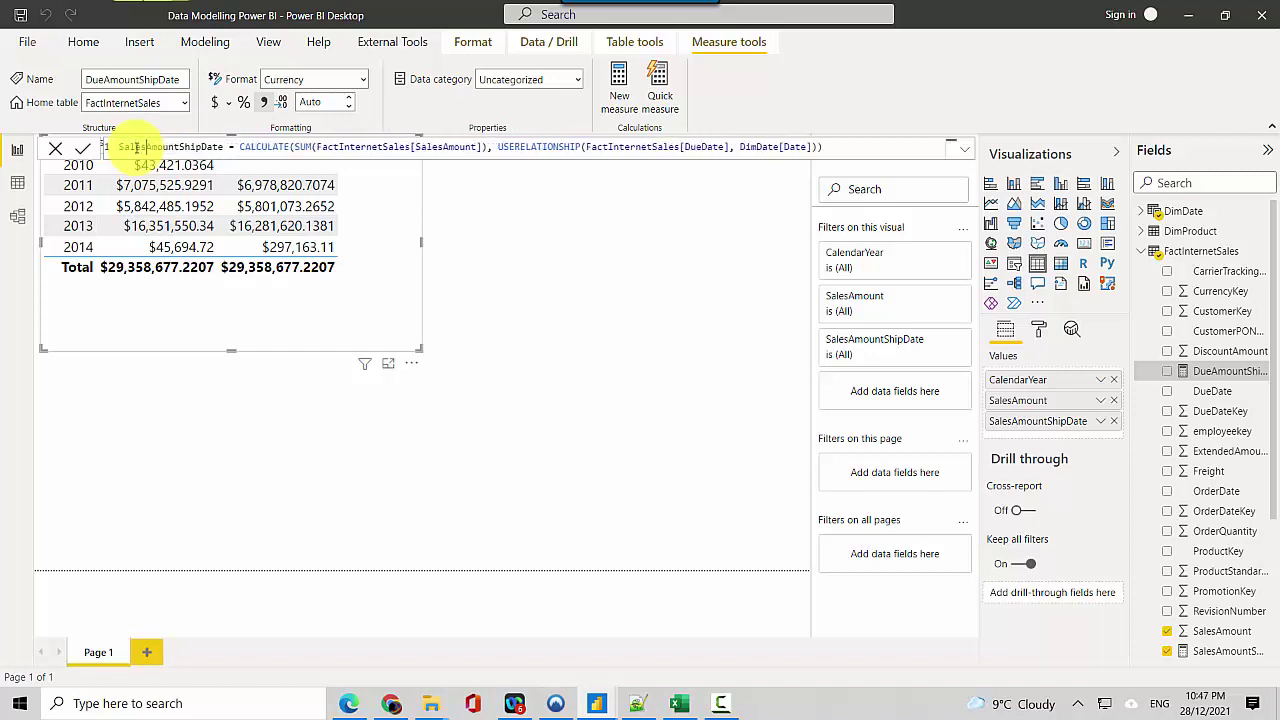
pyautogui.press('Right')
pyautogui.press('Right')
pyautogui.press('Right')
pyautogui.press('Right')
pyautogui.press('Right')
pyautogui.press('Right')
pyautogui.press('Right')
pyautogui.press('Right')
pyautogui.press('Right')
pyautogui.press('Right')
pyautogui.press('BackSpace')
pyautogui.press('BackSpace')
pyautogui.press('BackSpace')
pyautogui.press('BackSpace')
pyautogui.write('Due')
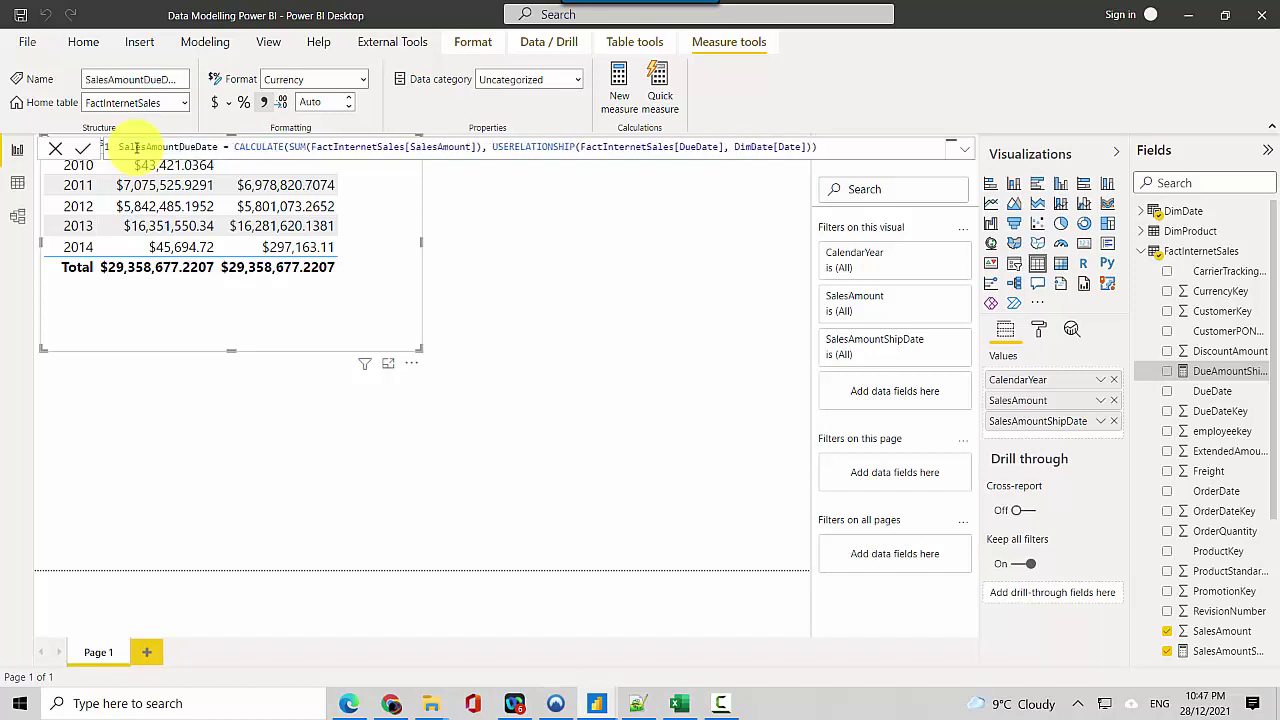
pyautogui.press('Return')
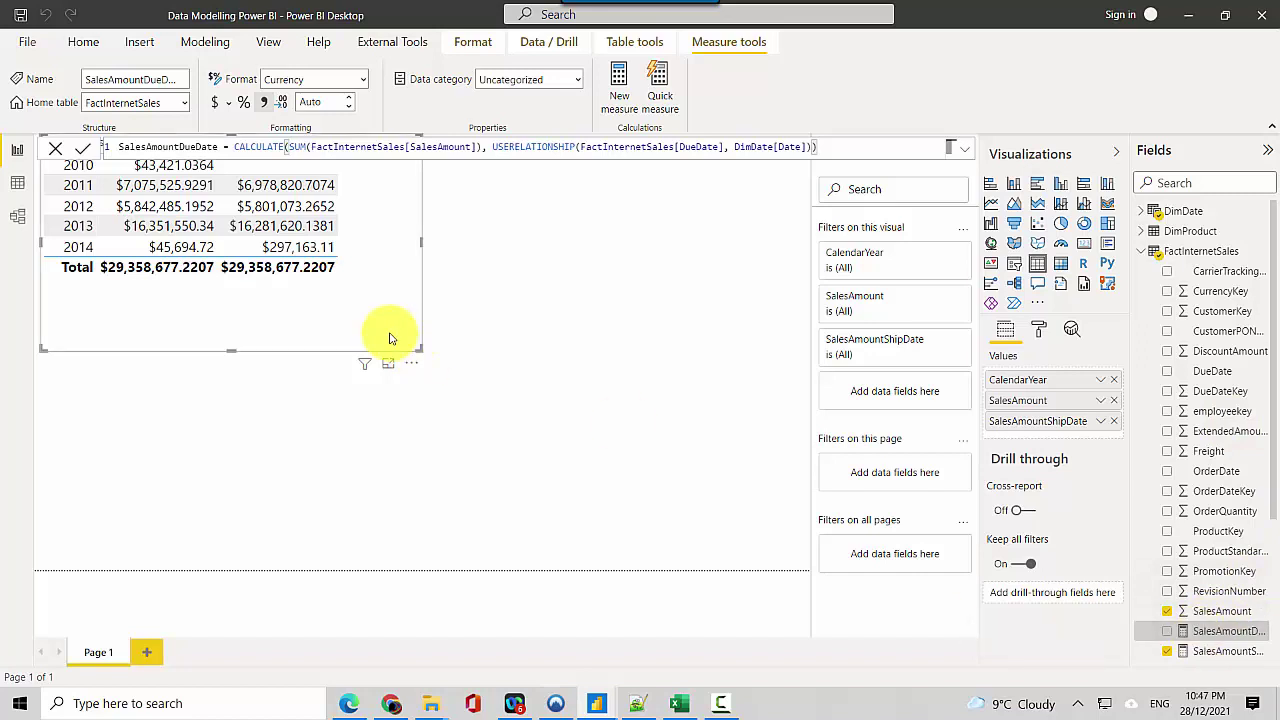
# Add SalesAmountDueDate as a fourth table column and show the table in Focus mode
pyautogui.moveTo(1195, 634); pyautogui.dragTo(1060, 436)
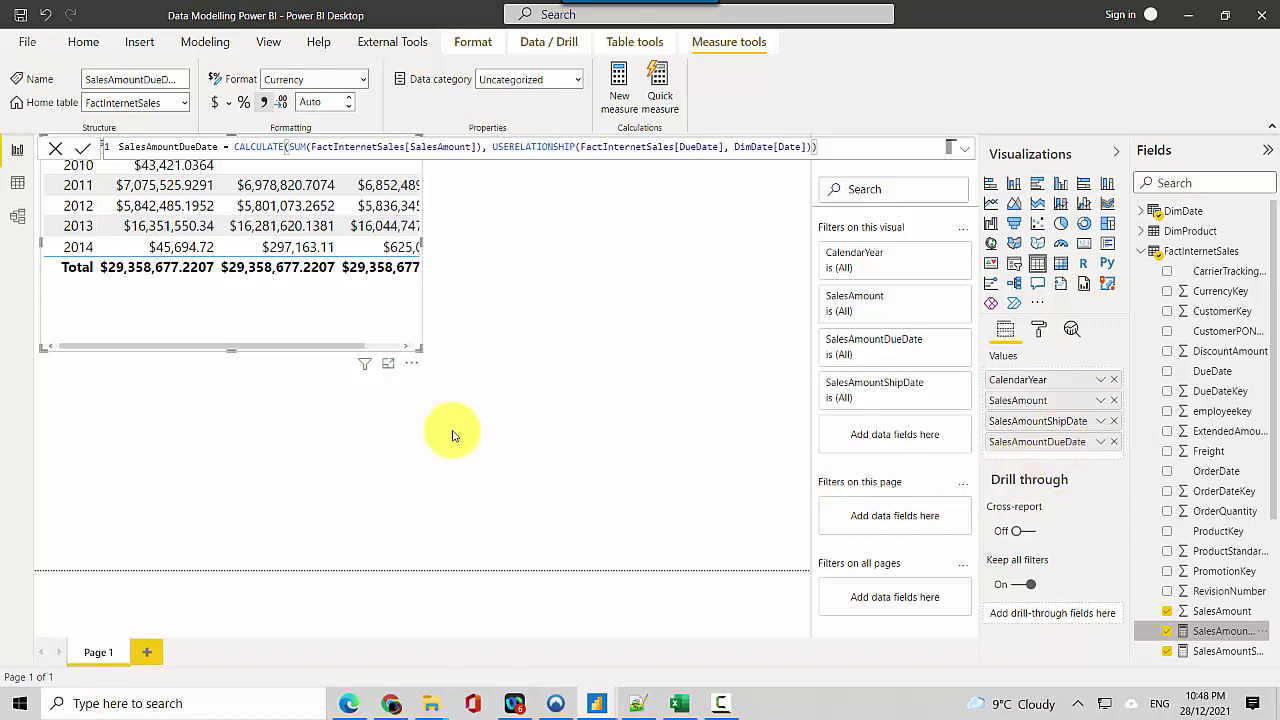
pyautogui.click(388, 366)
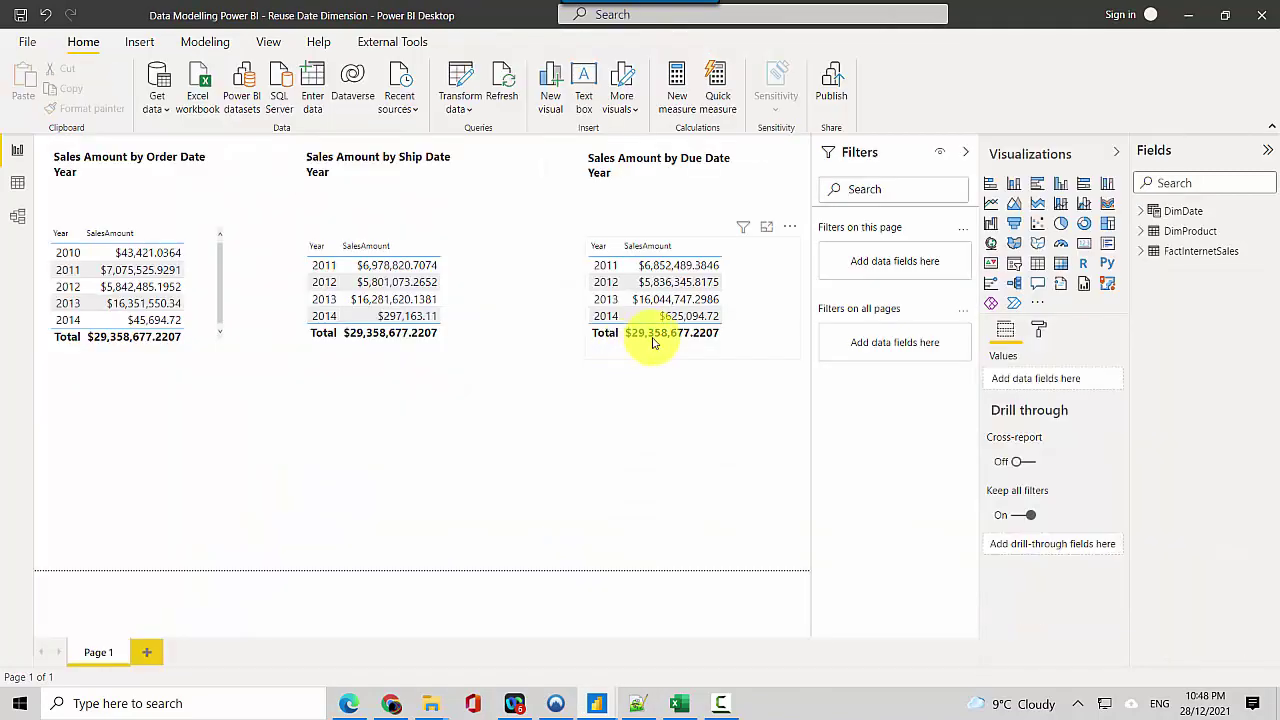
# Return to the Data Modelling window and show its Model view diagram
pyautogui.hotkey('alt', 'Tab')
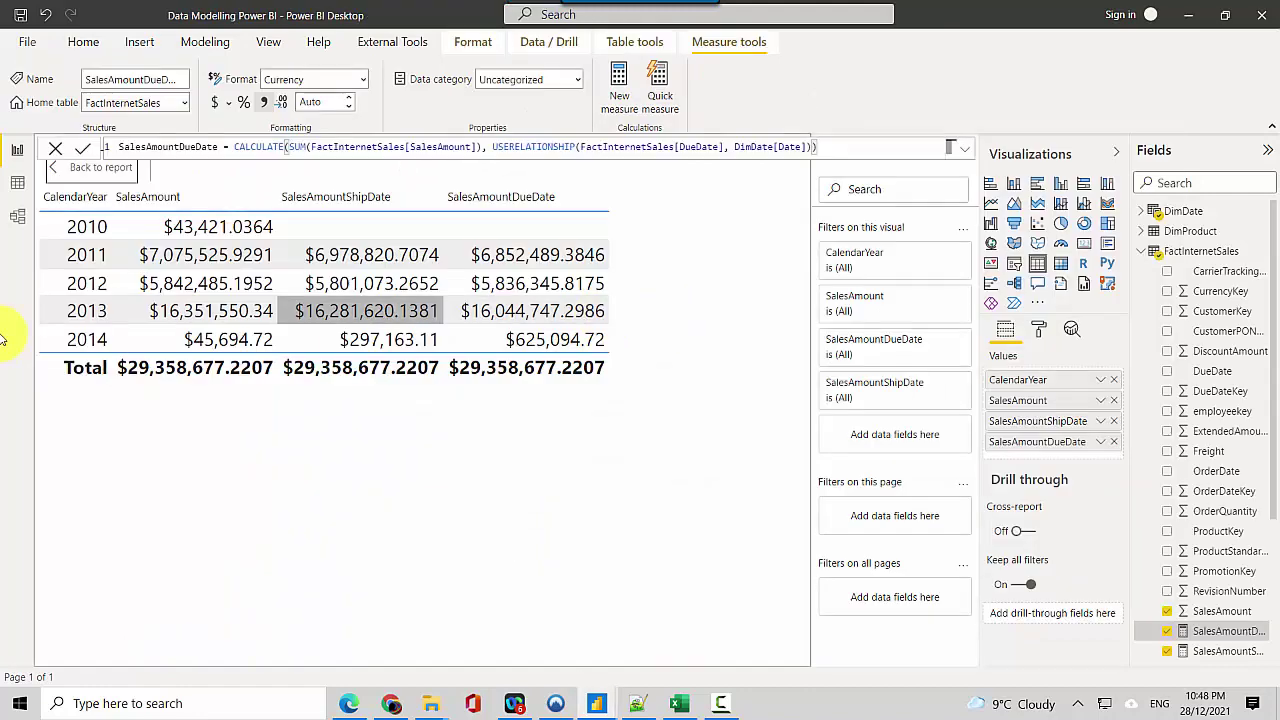
pyautogui.click(18, 220)
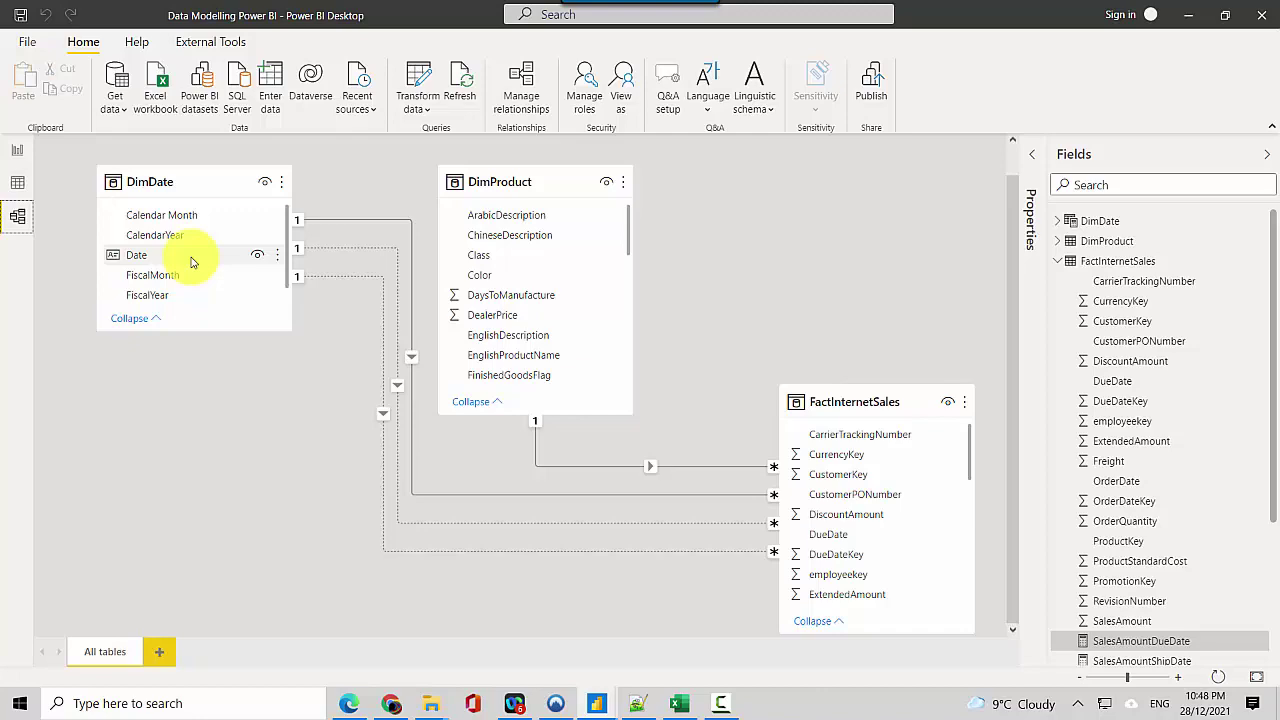
# Switch back to Chrome to show the USERELATIONSHIP reference page with its syntax and parameters
pyautogui.click(390, 704)
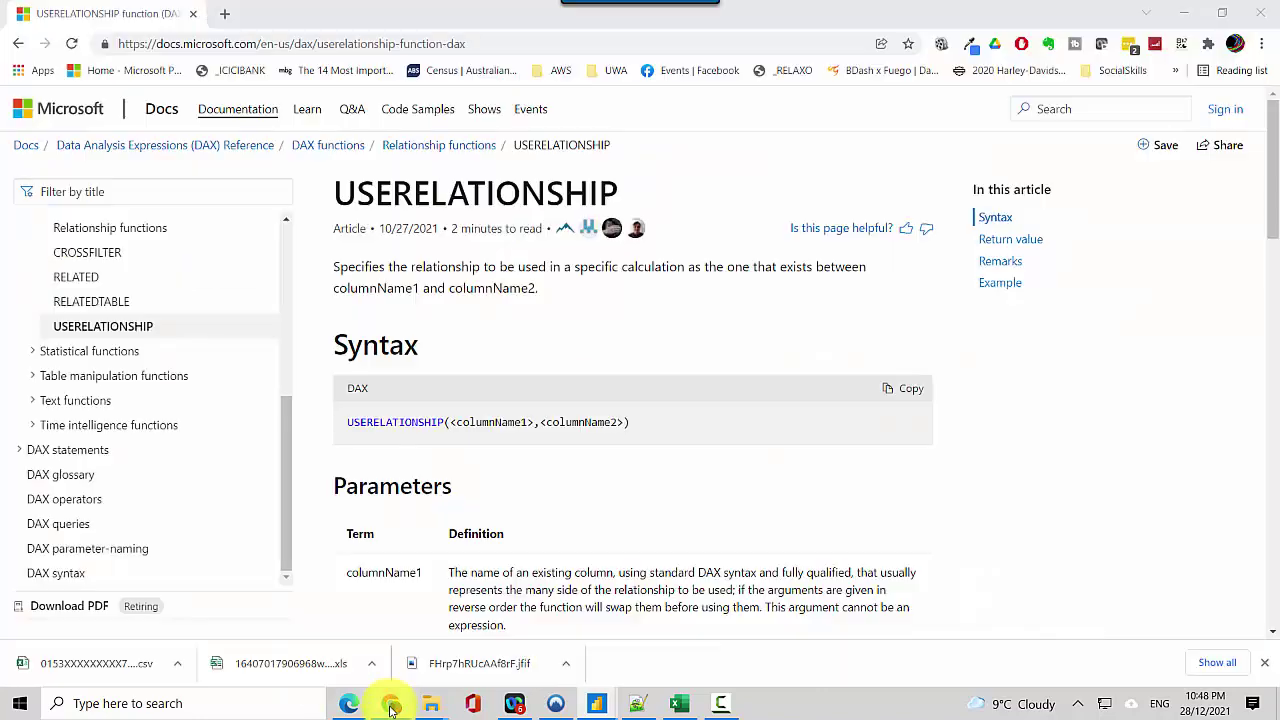